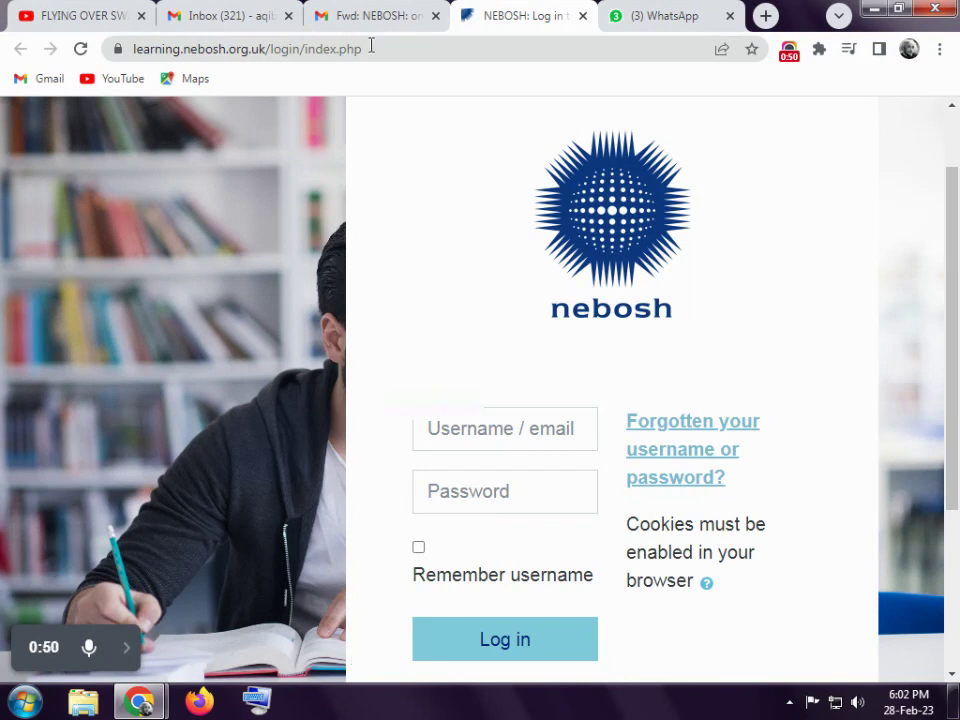
- Switch to the forwarded NEBOSH email in Gmail and highlight the temporary password
click(380, 15)
drag(478, 432, 397, 452)
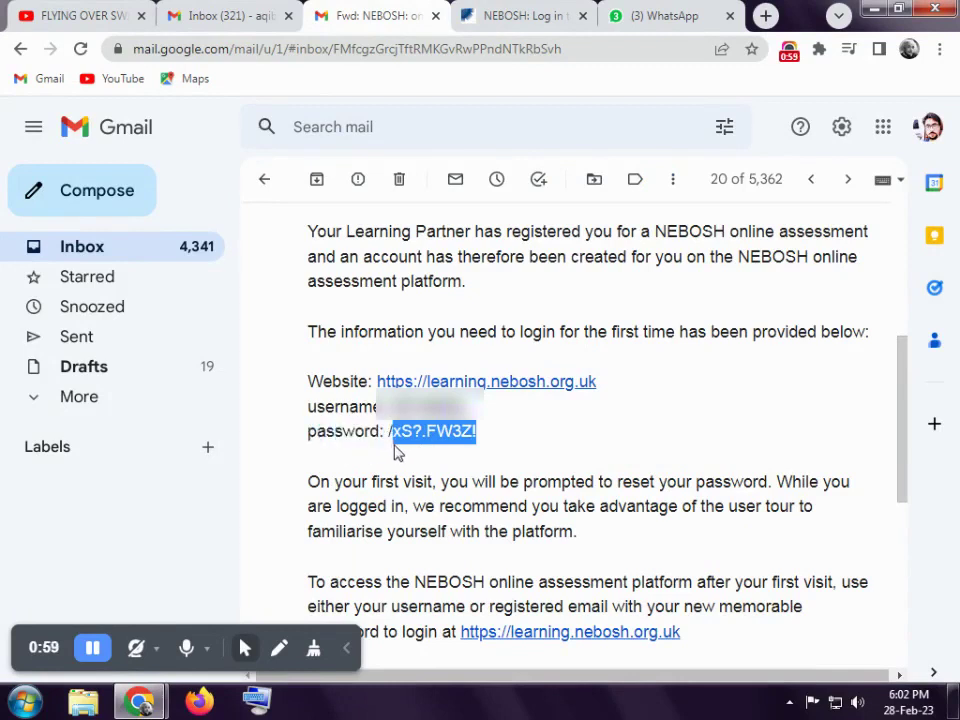
- Highlight the username in the email, deselect it, and return to the NEBOSH login page
click(521, 444)
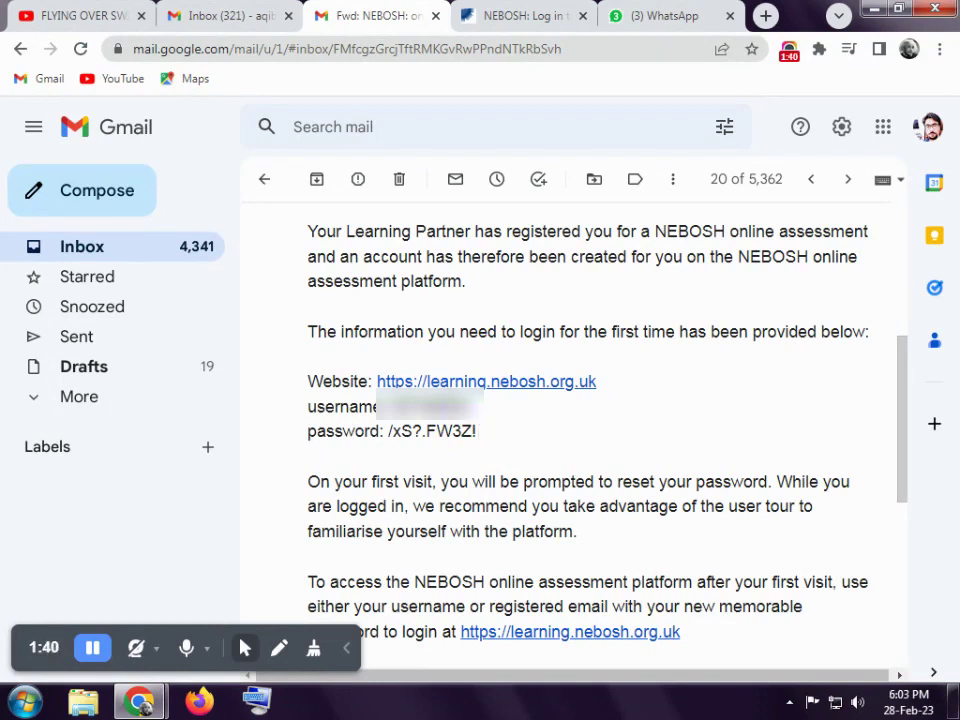
double_click(430, 406)
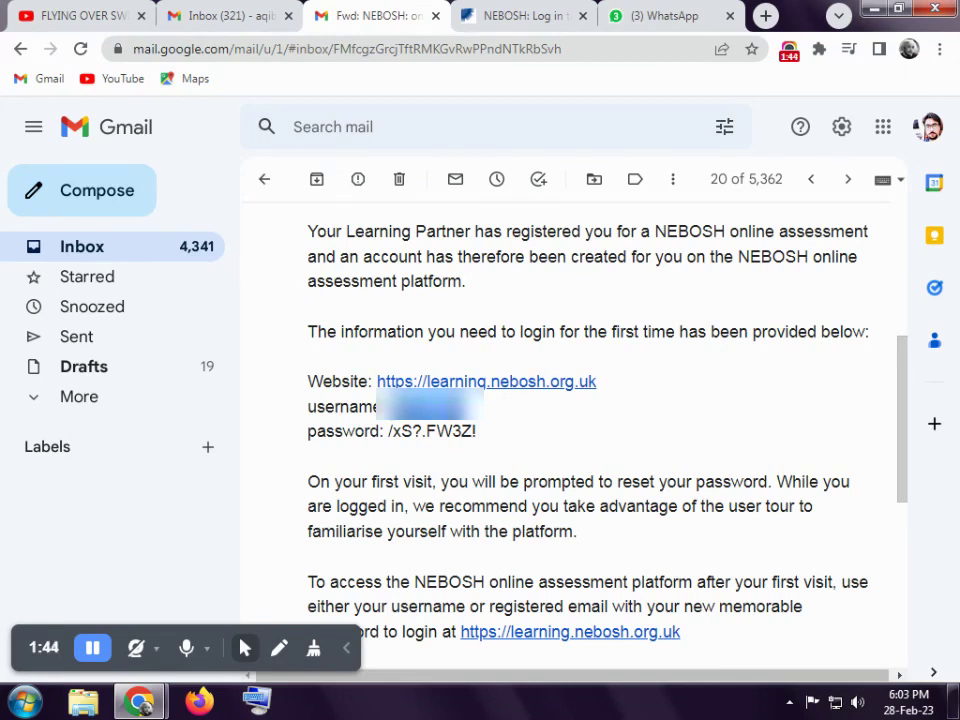
click(535, 433)
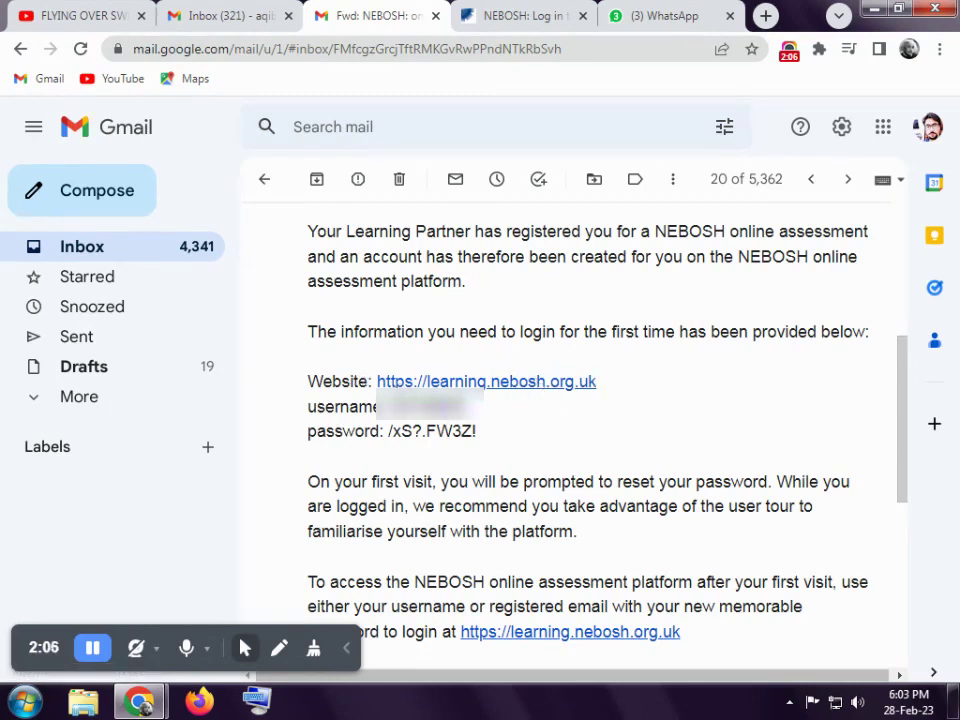
click(508, 16)
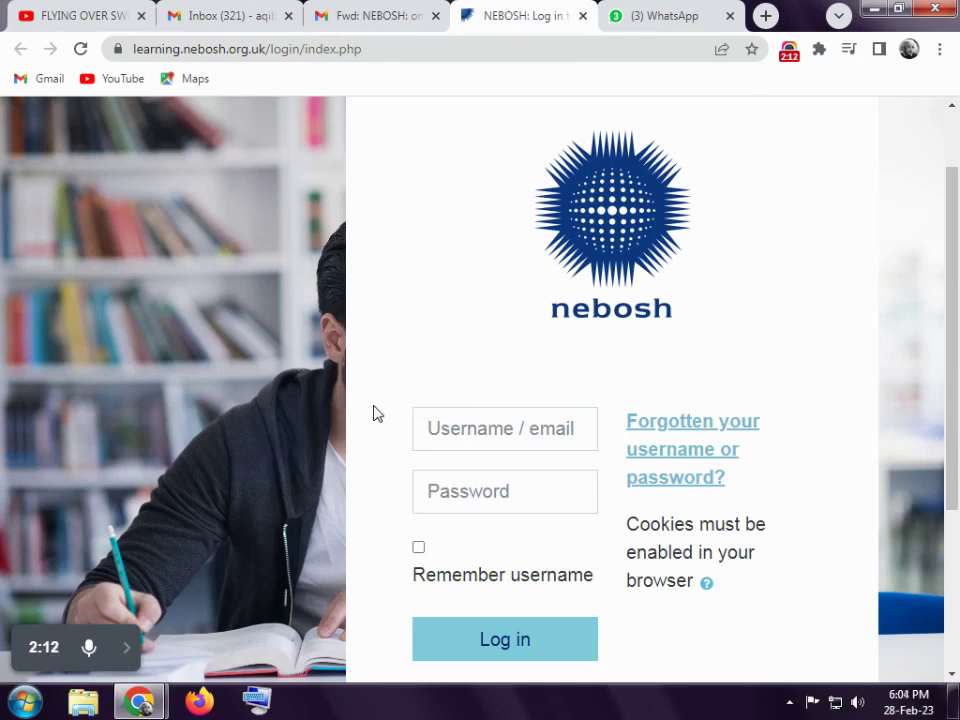
- Copy the username from the email and paste it into the login form's username field
click(479, 433)
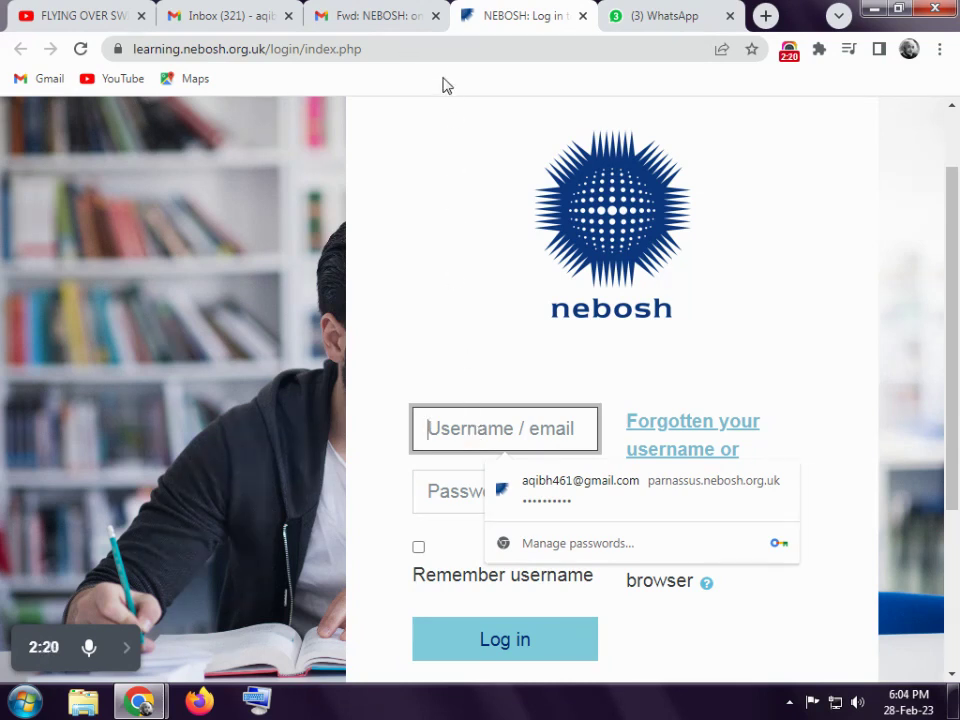
click(398, 10)
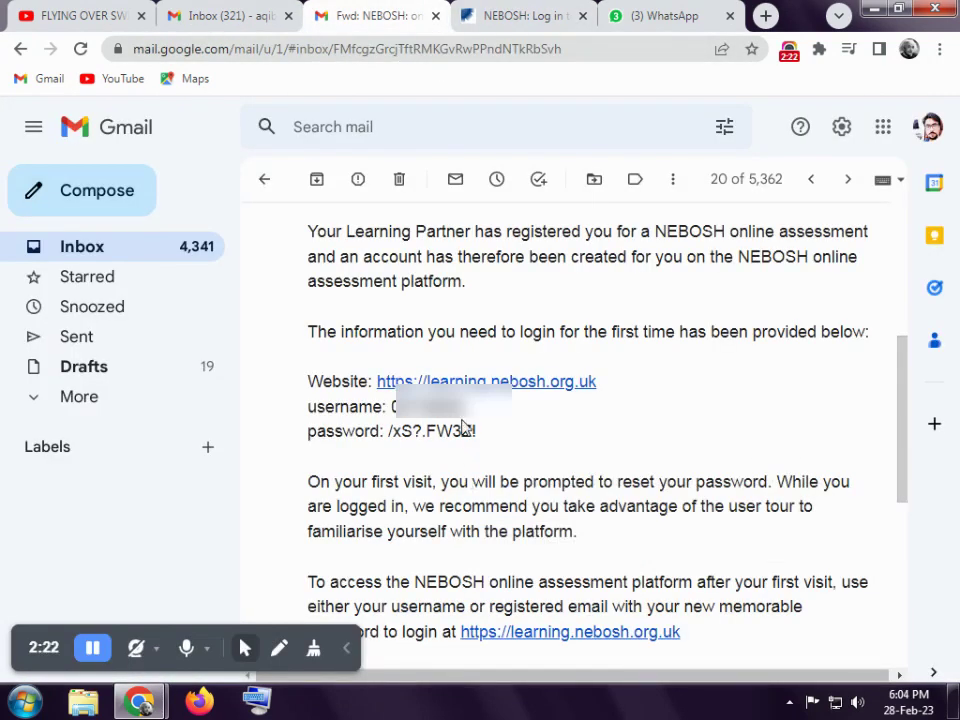
drag(465, 406, 389, 412)
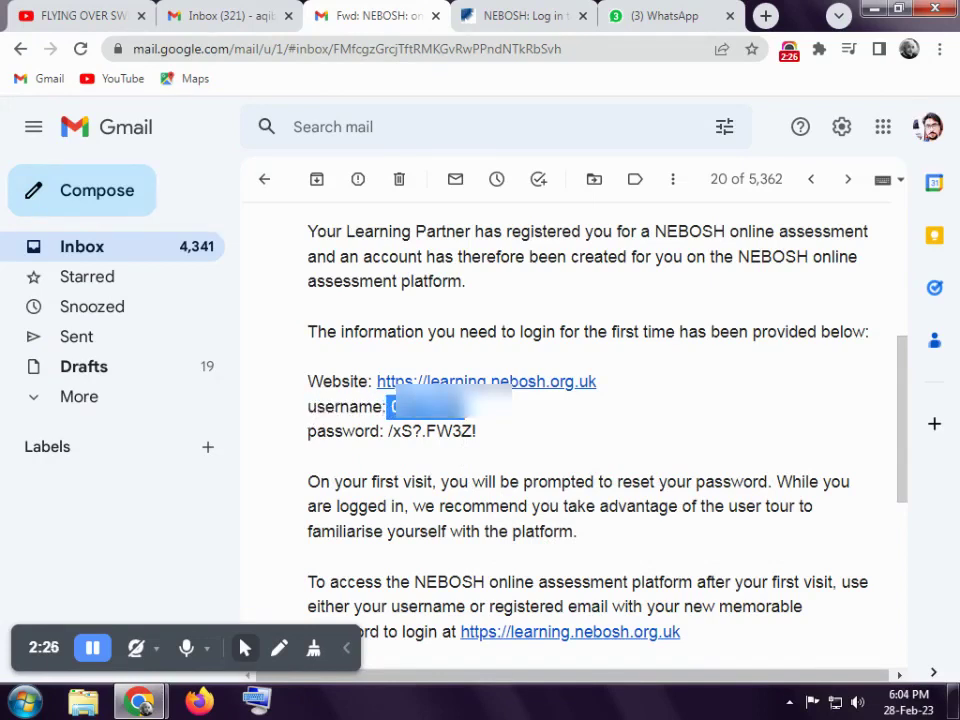
right_click(399, 412)
click(440, 423)
click(527, 11)
key(ctrl+v)
right_click(480, 428)
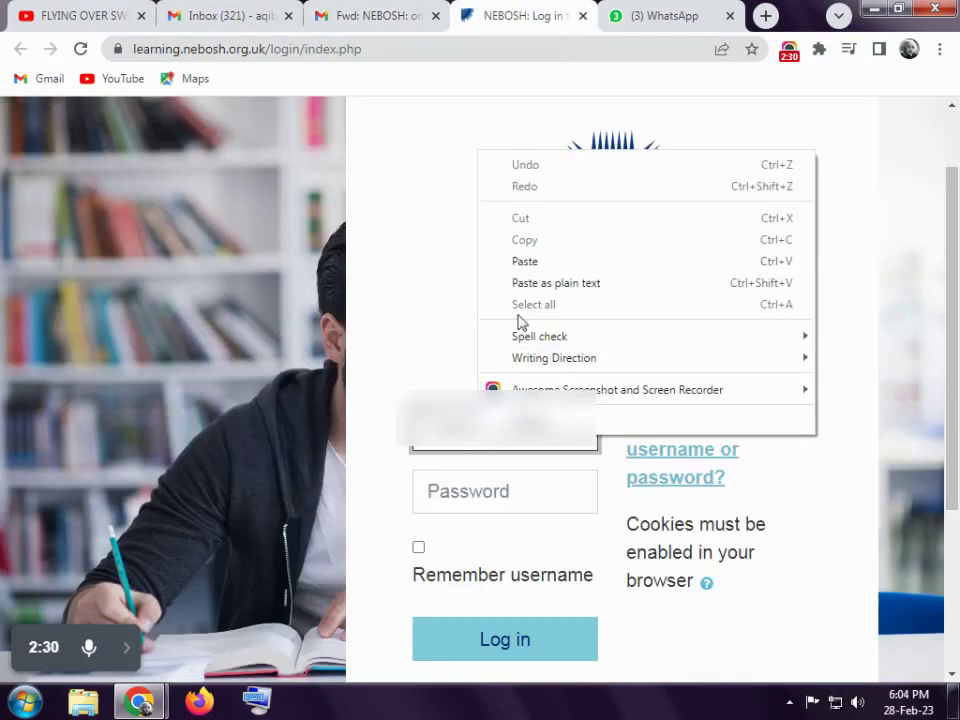
click(520, 264)
- Copy the temporary password from the email, paste it as plain text, and log in
click(493, 490)
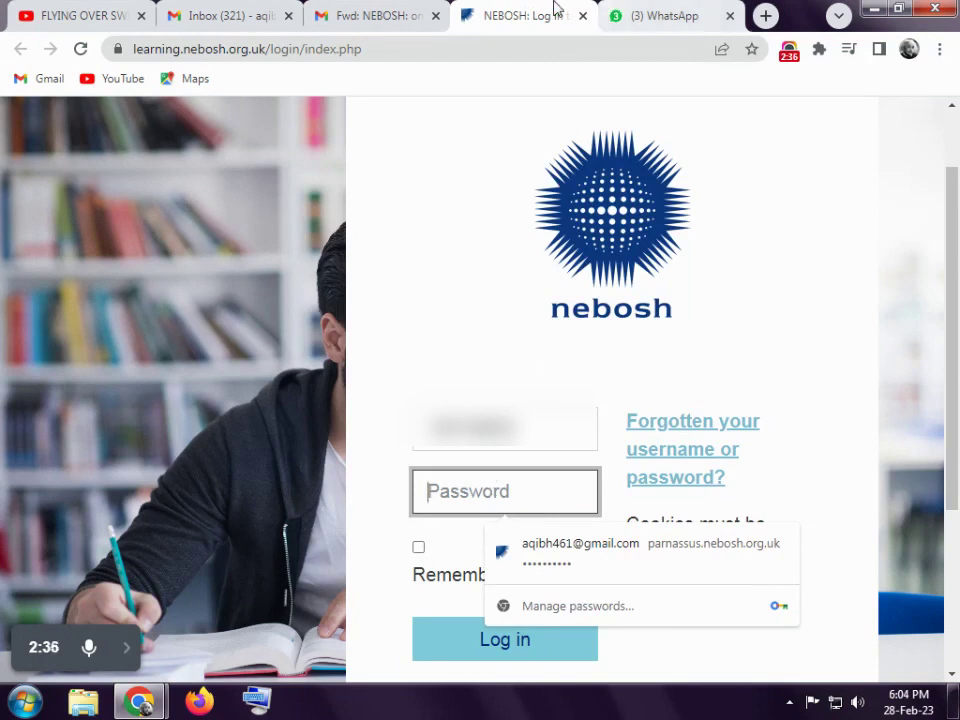
click(405, 14)
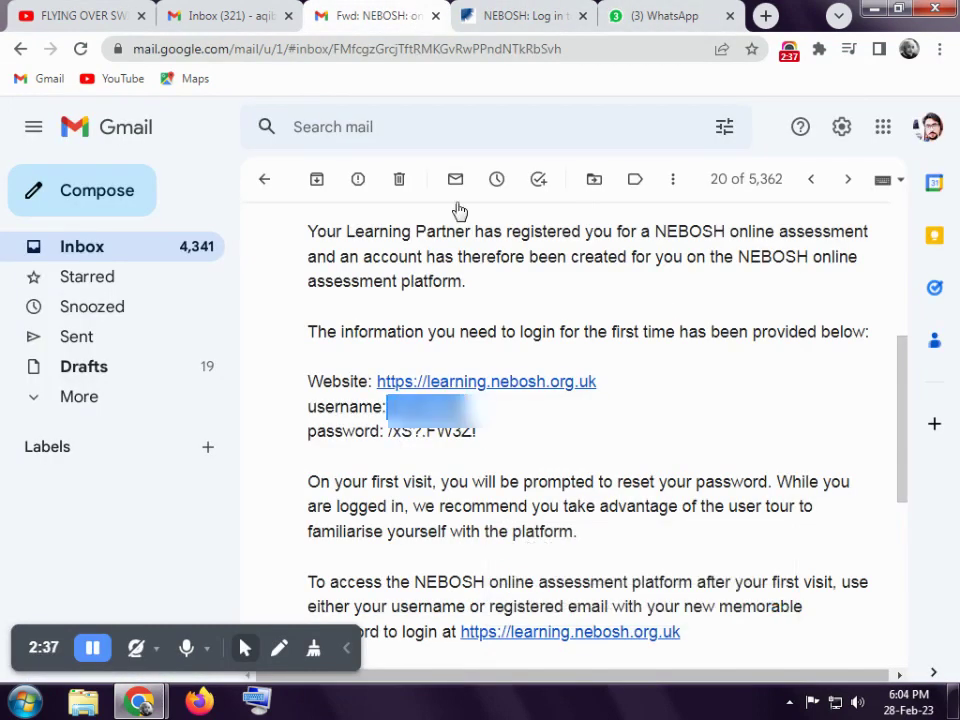
drag(477, 431, 389, 431)
right_click(389, 431)
click(415, 446)
click(525, 15)
right_click(483, 491)
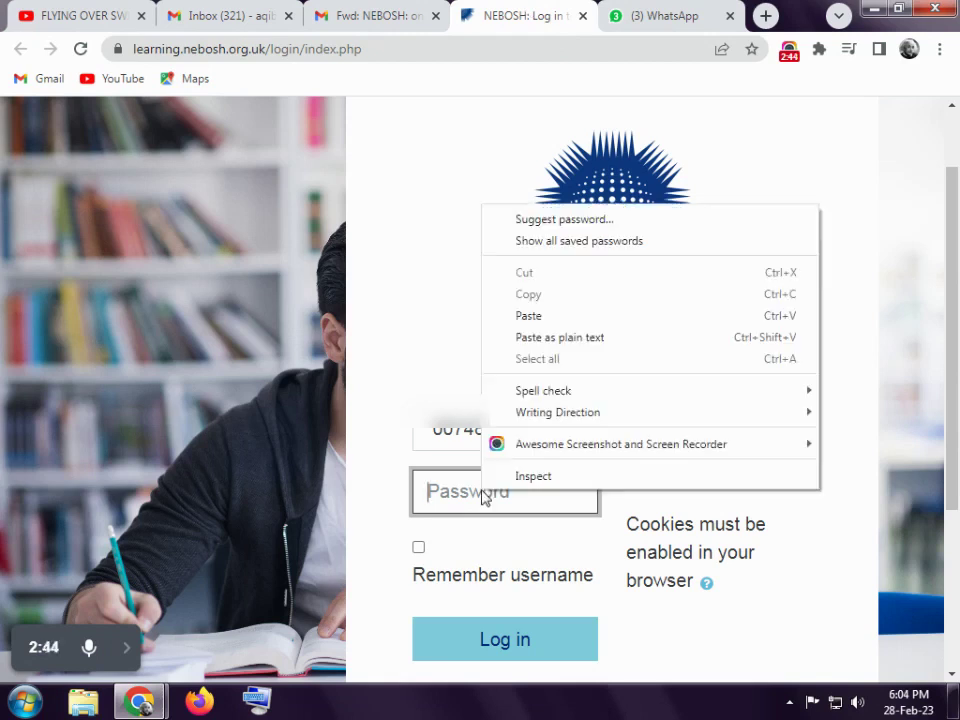
click(539, 340)
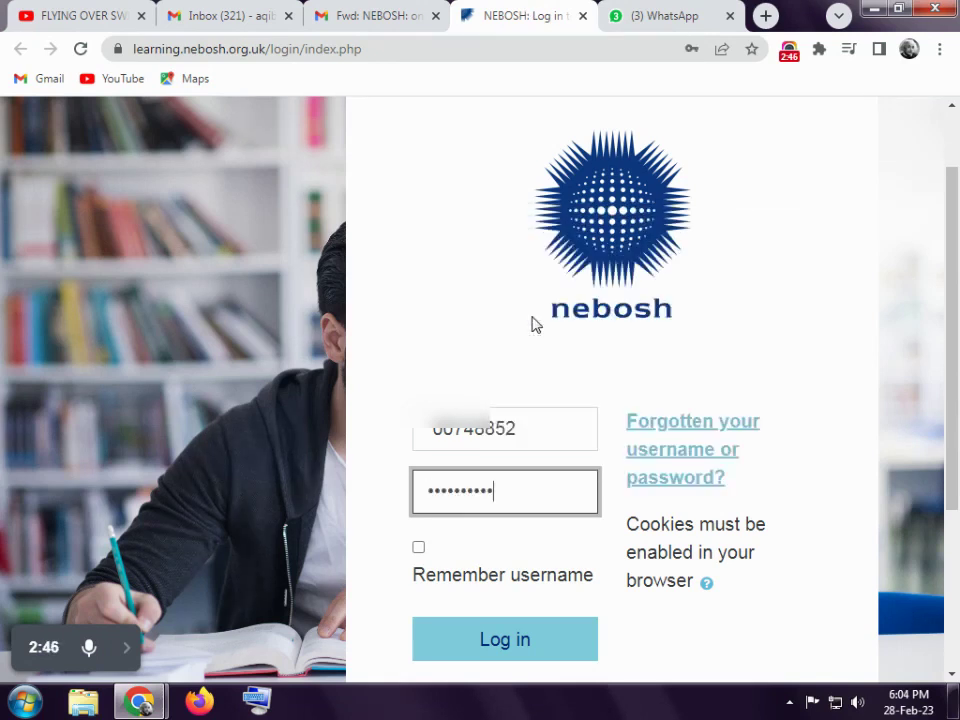
click(523, 639)
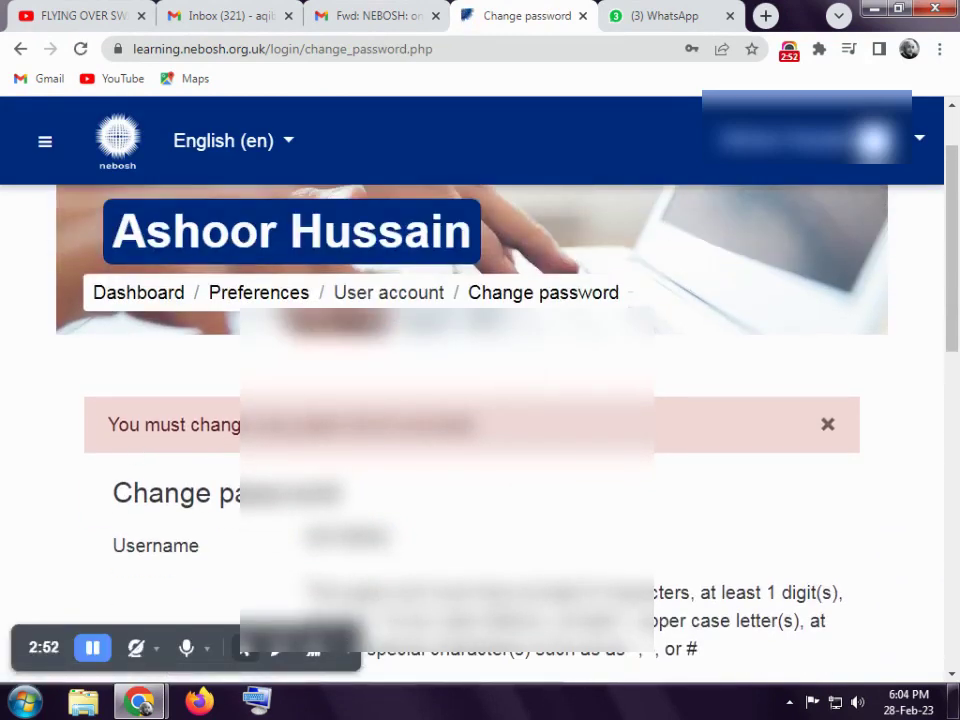
scroll(480, 420, down, 2)
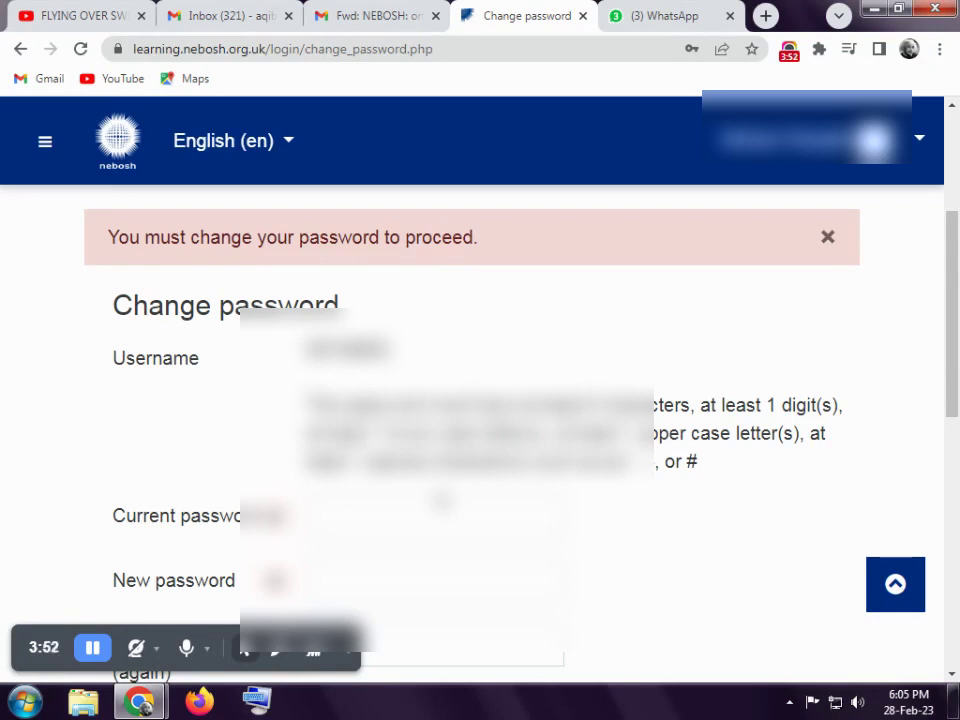
scroll(344, 329, down, 3)
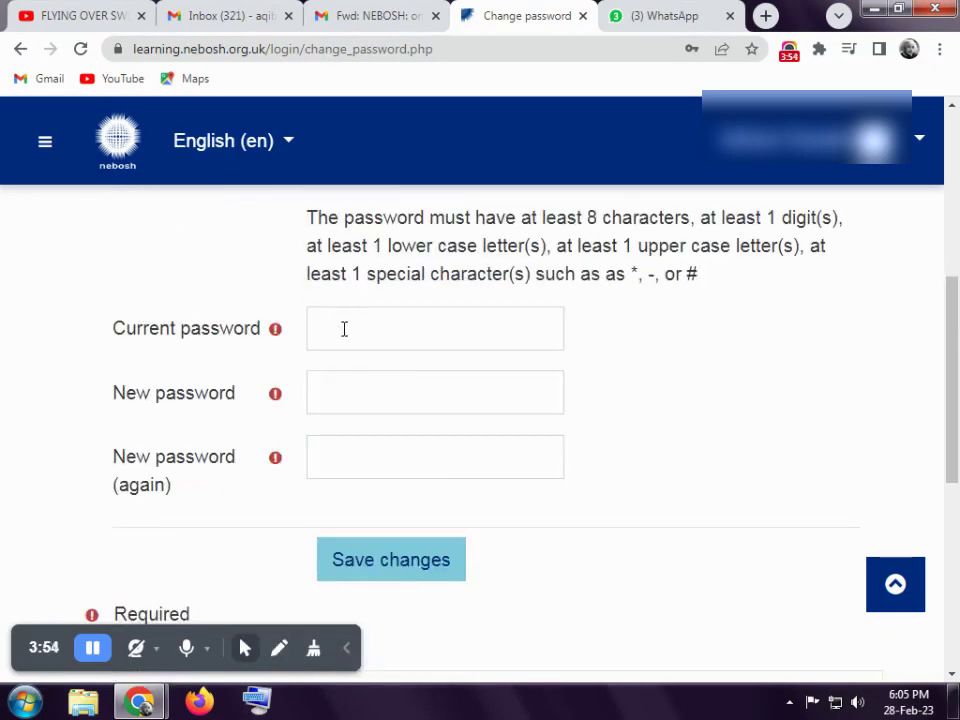
- Review the three password fields and paste the emailed temporary password into Current password
drag(110, 334, 248, 345)
drag(110, 402, 236, 408)
drag(106, 461, 229, 471)
click(285, 514)
click(394, 8)
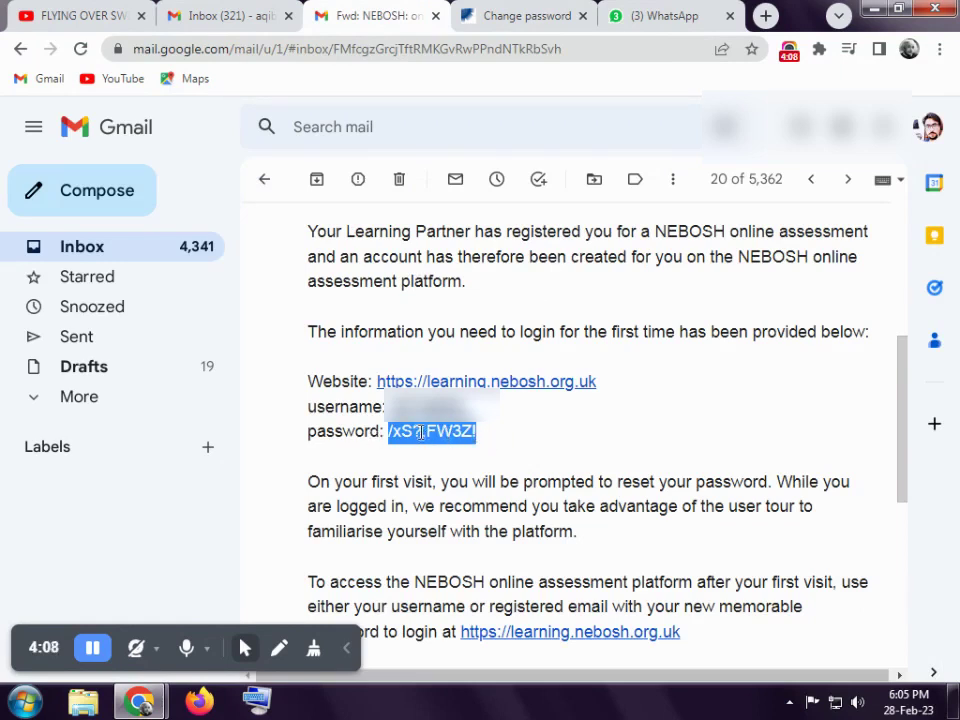
click(530, 8)
right_click(331, 337)
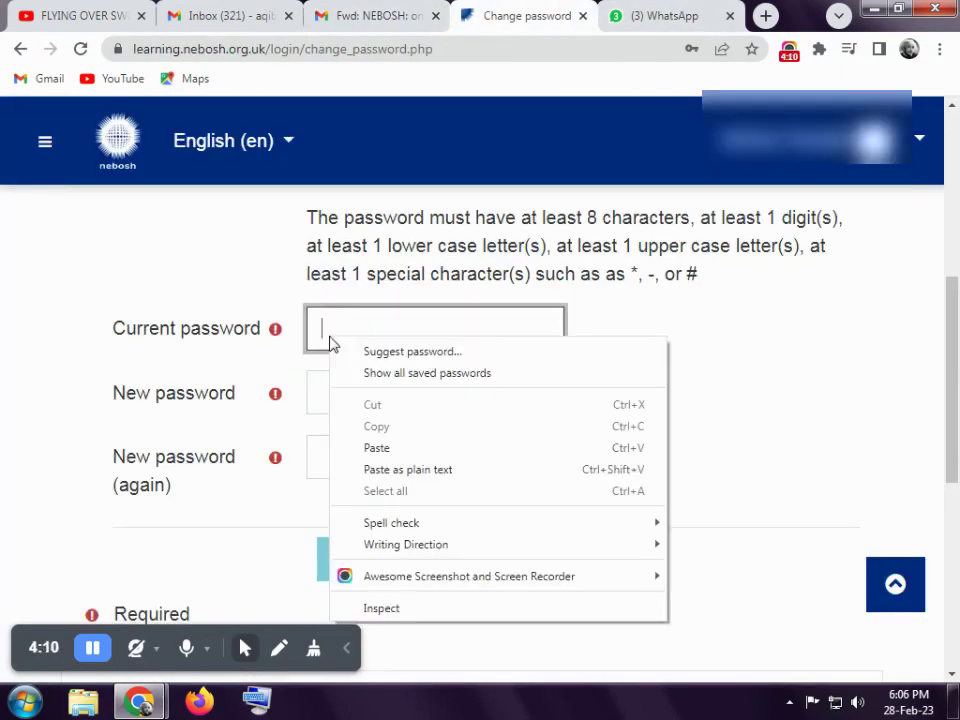
click(334, 316)
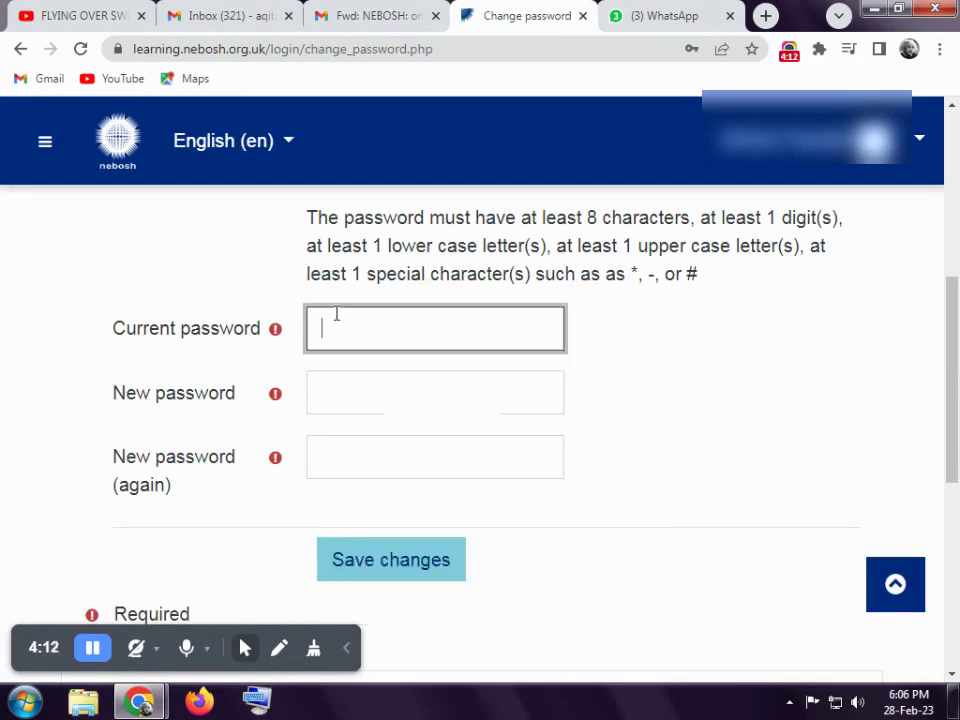
right_click(336, 315)
click(400, 428)
- Enter the new password in both New password fields and save the changes
click(347, 396)
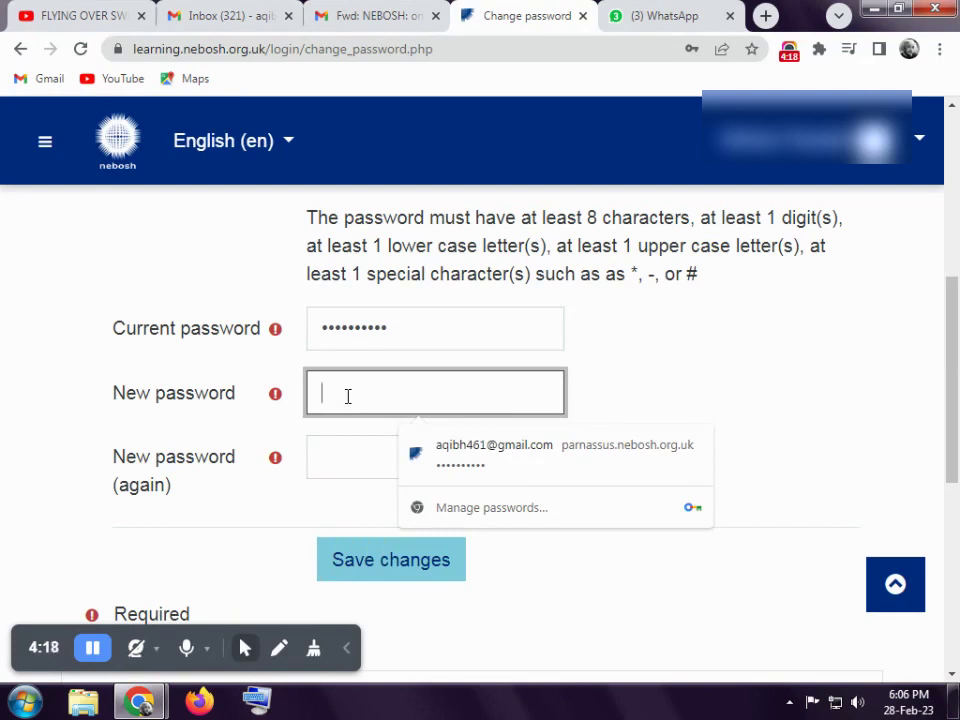
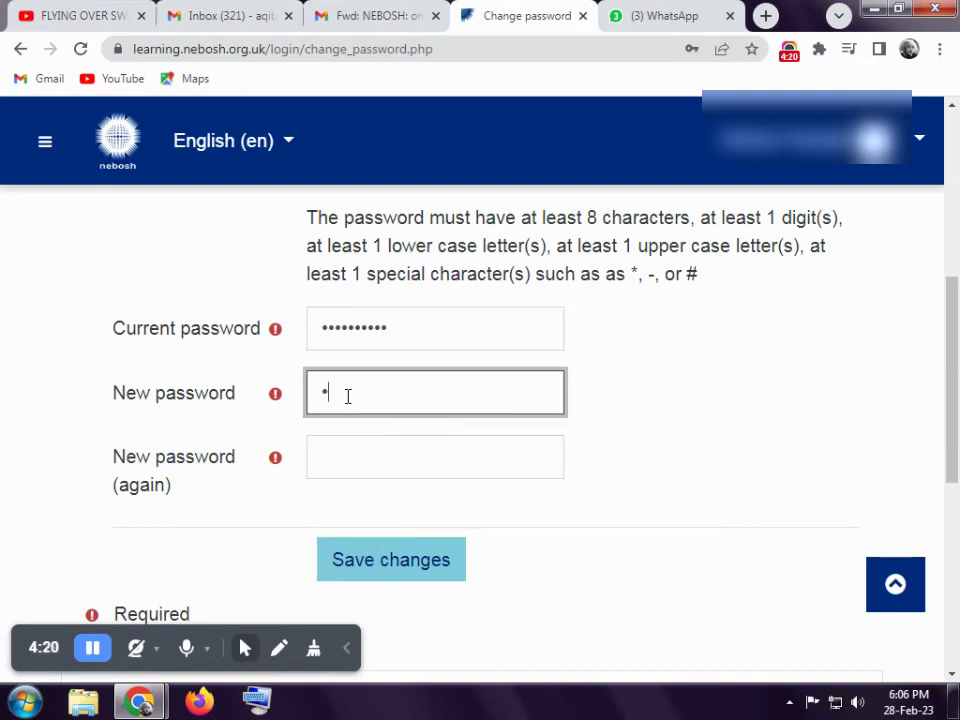
click(347, 439)
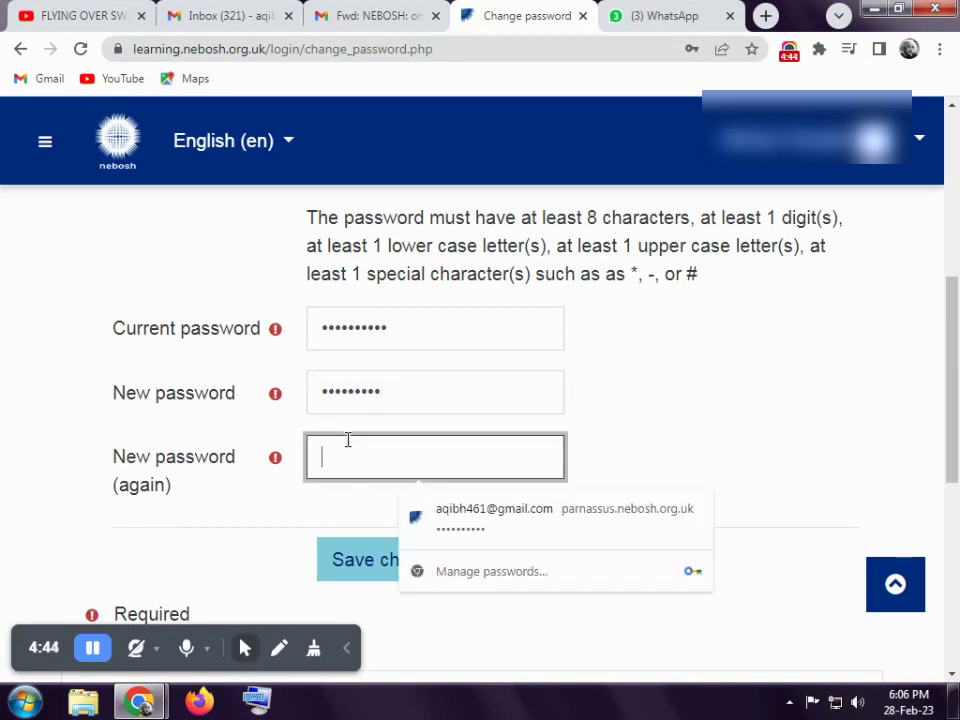
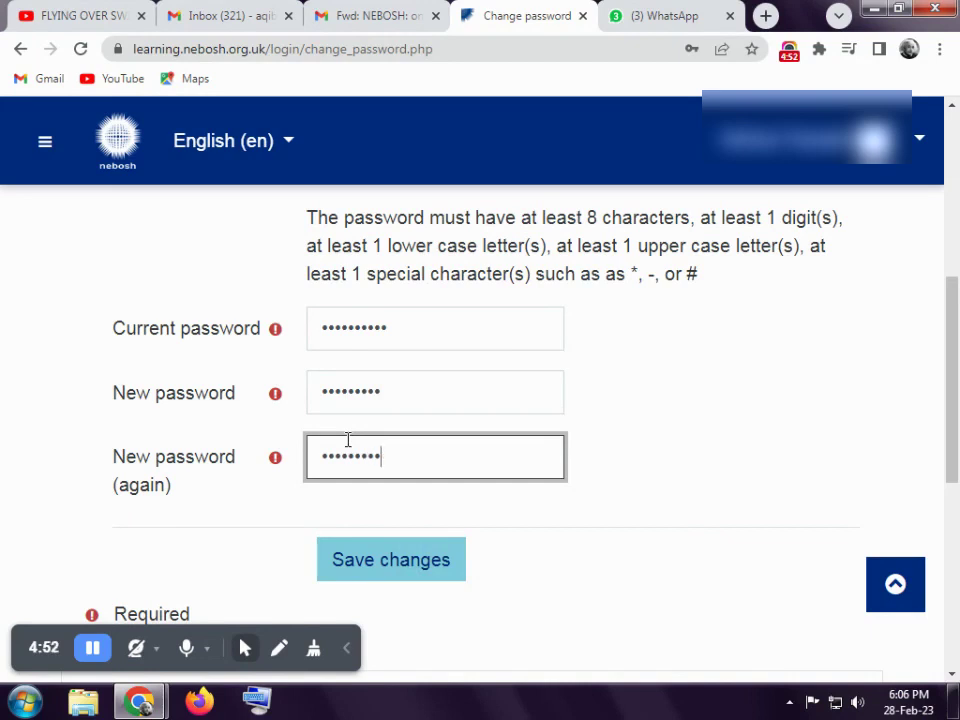
click(427, 566)
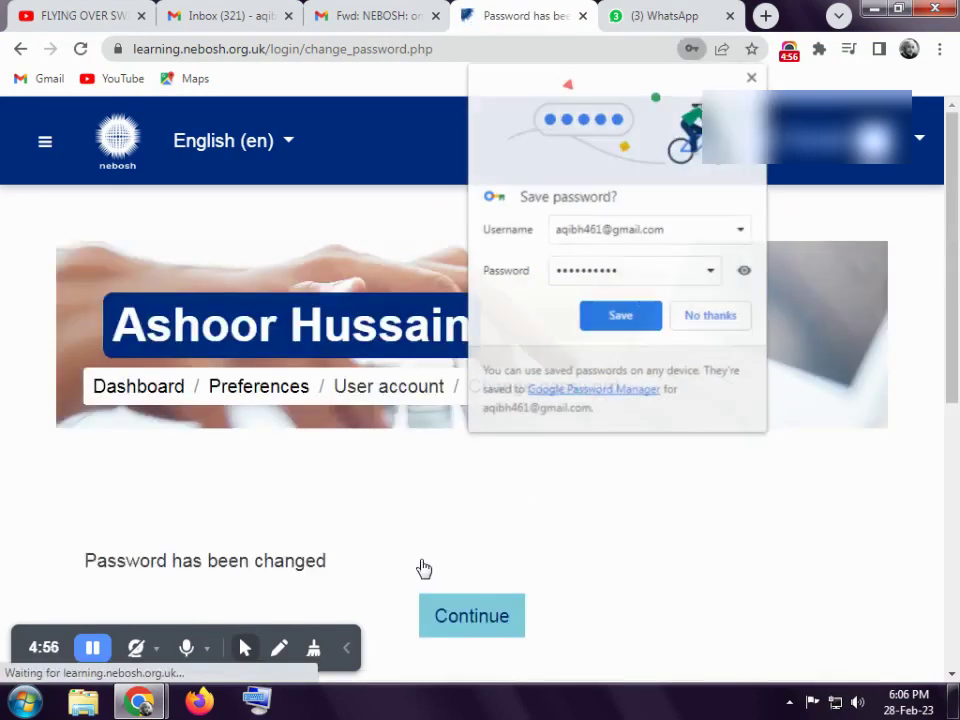
- Decline Chrome's offer to save the password
click(706, 316)
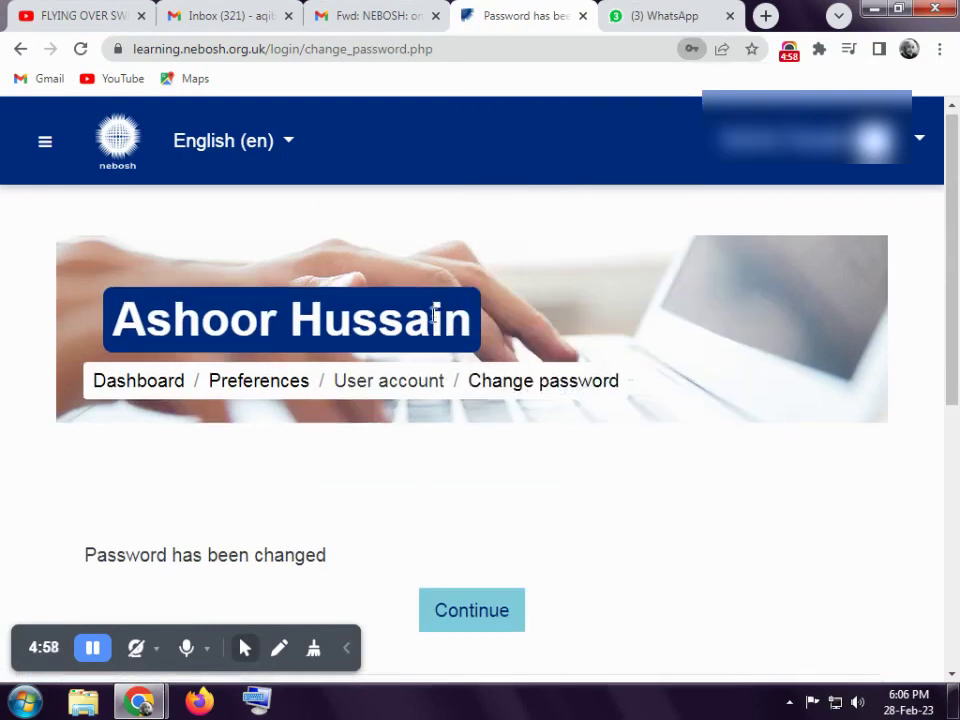
scroll(435, 321, down, 3)
scroll(435, 399, up, 2)
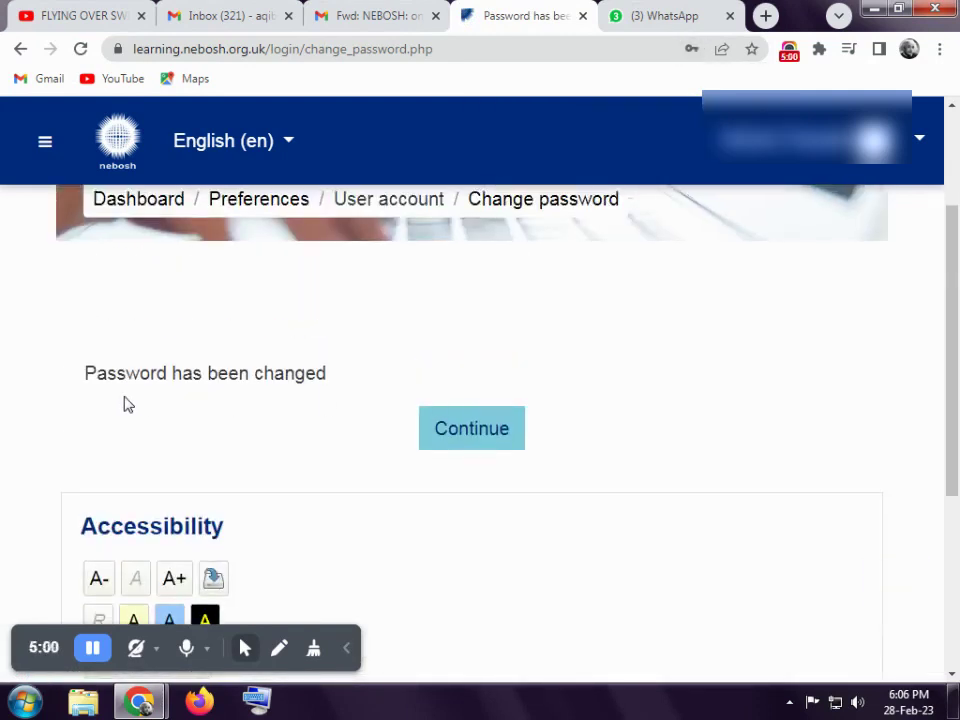
- Continue past the 'Password has been changed' confirmation and read through the NEBOSH Privacy Policy
click(519, 428)
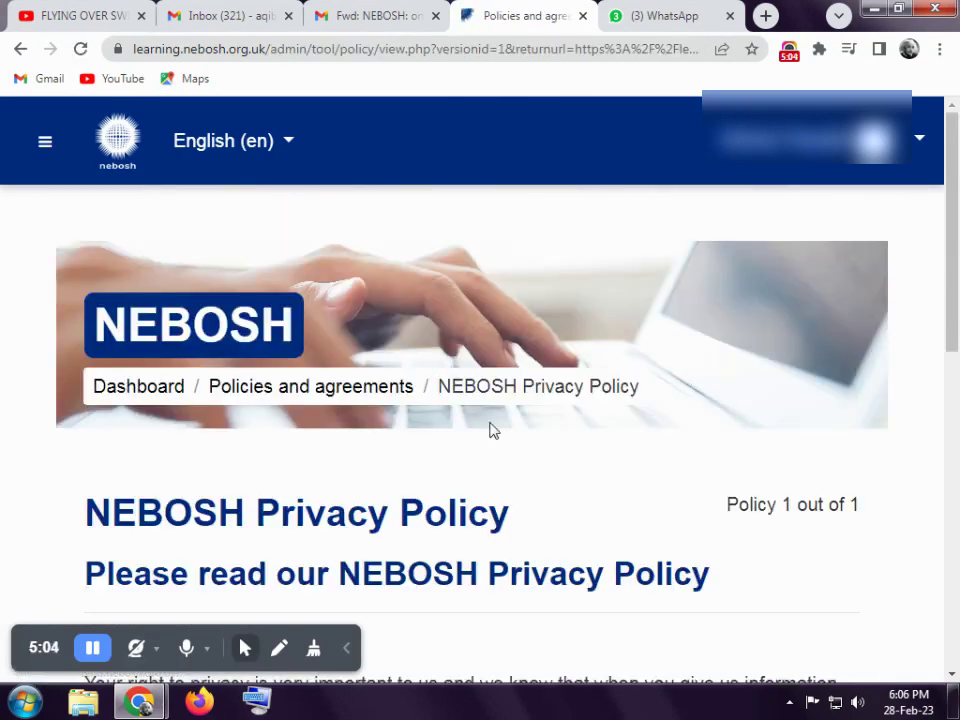
scroll(408, 392, down, 3)
scroll(281, 377, down, 3)
scroll(279, 388, up, 4)
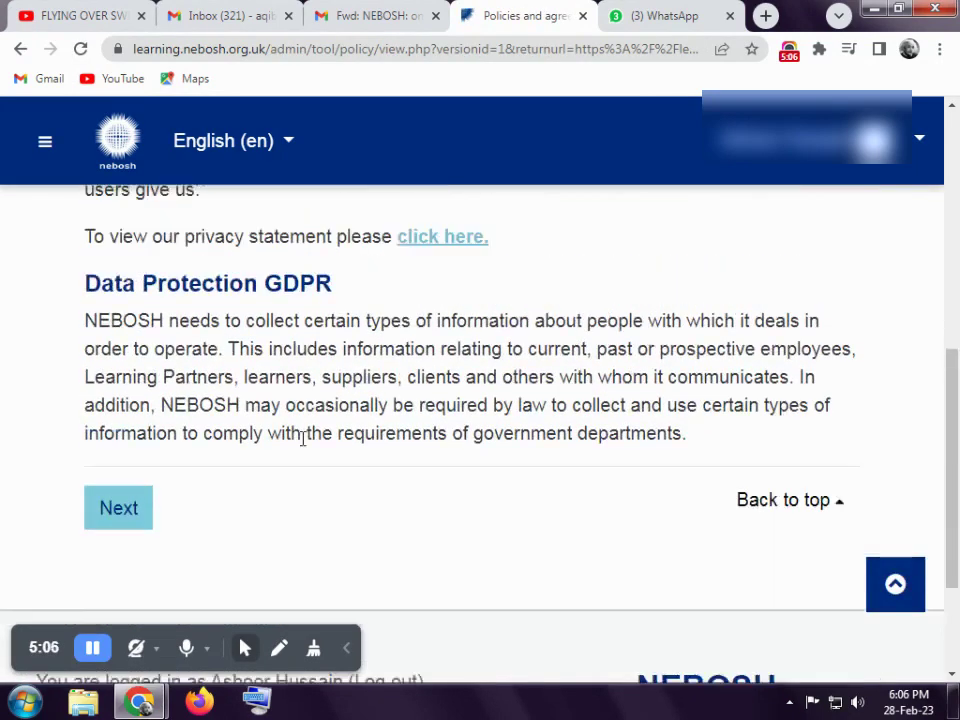
scroll(303, 437, down, 2)
scroll(303, 437, up, 3)
scroll(303, 437, down, 2)
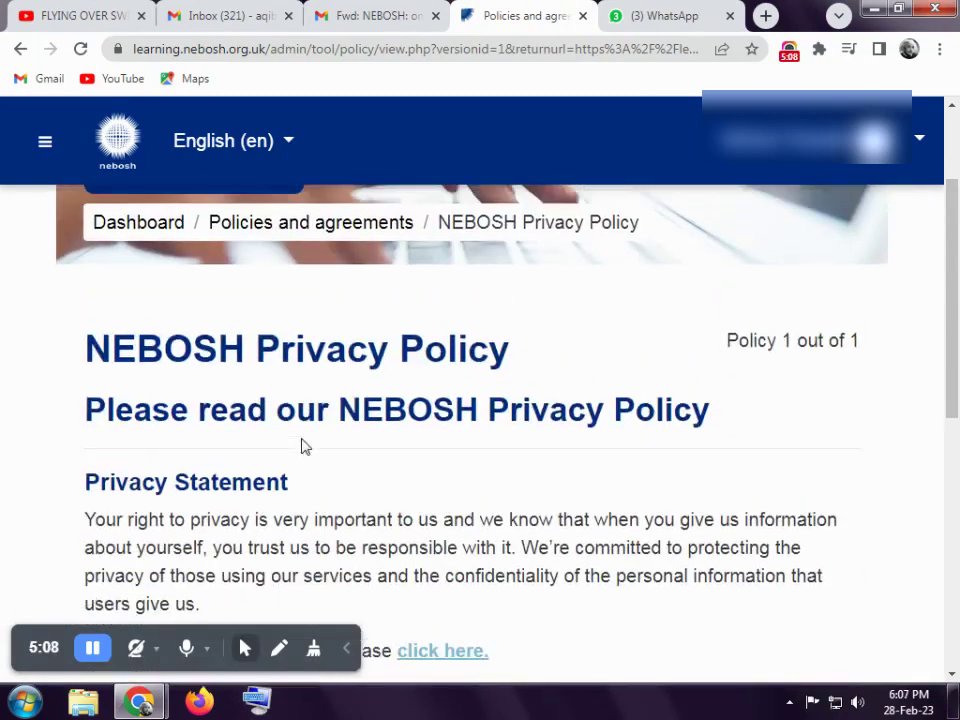
scroll(303, 437, down, 2)
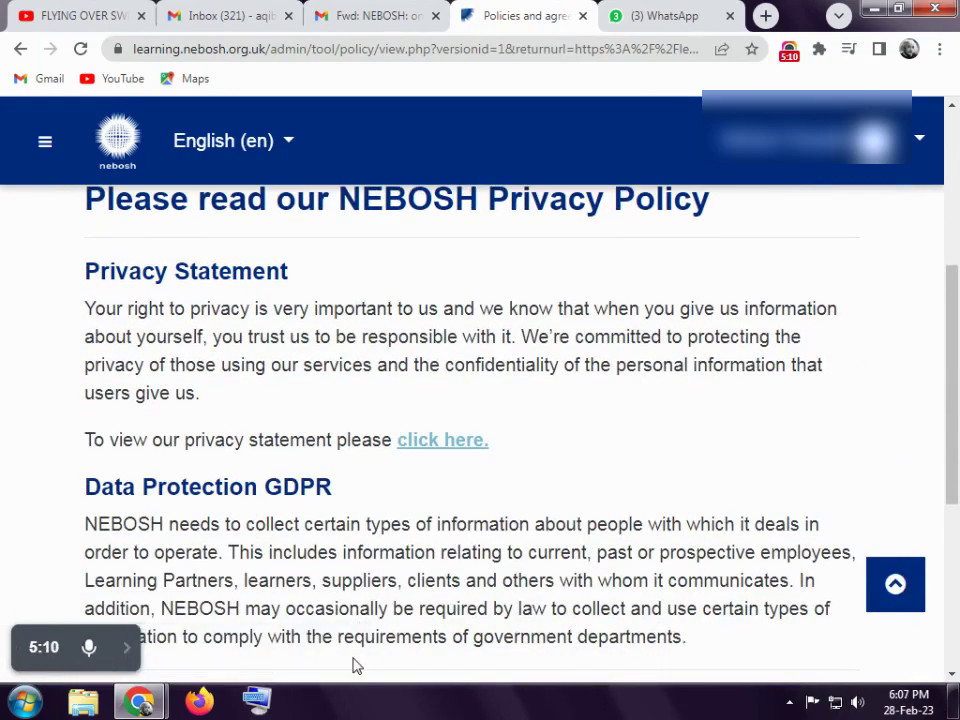
scroll(244, 546, down, 3)
scroll(251, 508, up, 4)
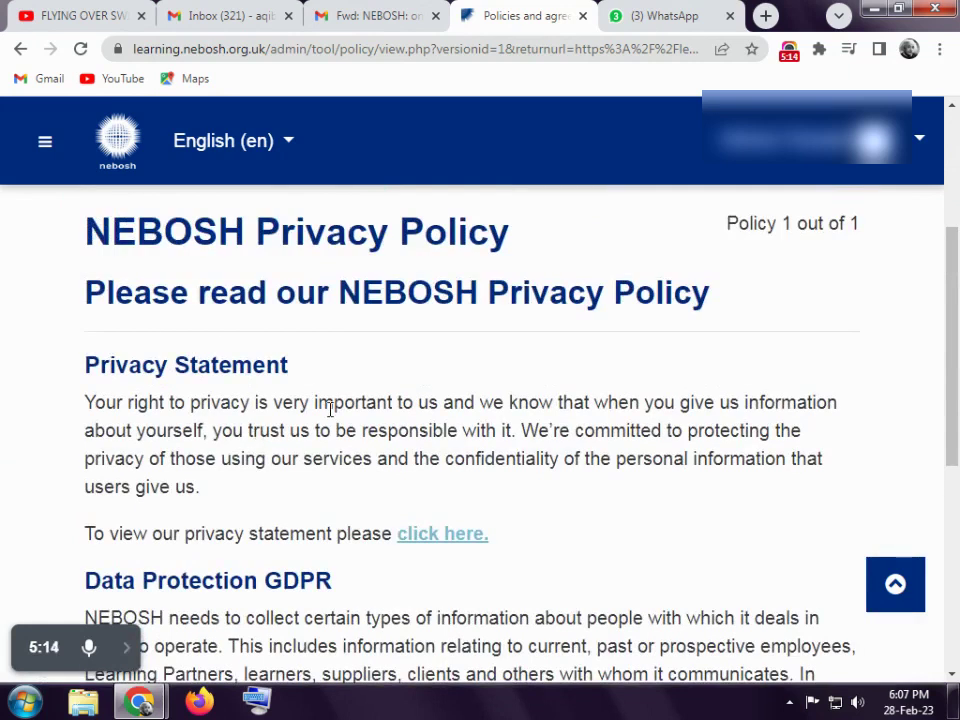
scroll(330, 408, down, 3)
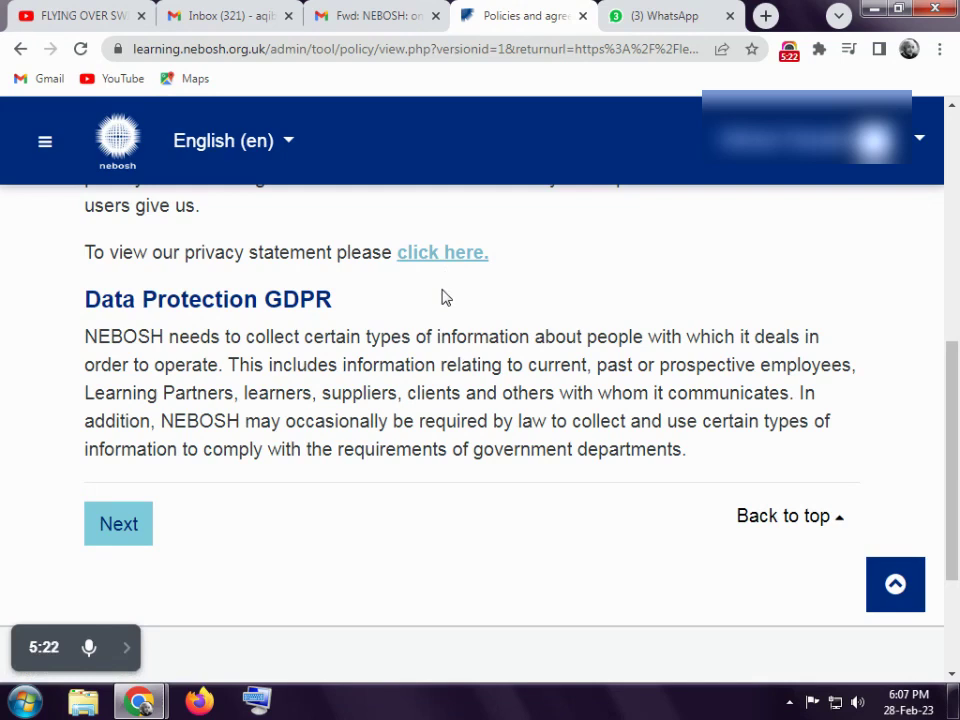
- Tick 'I agree to the NEBOSH Privacy Policy' on the consent page and submit it
click(128, 537)
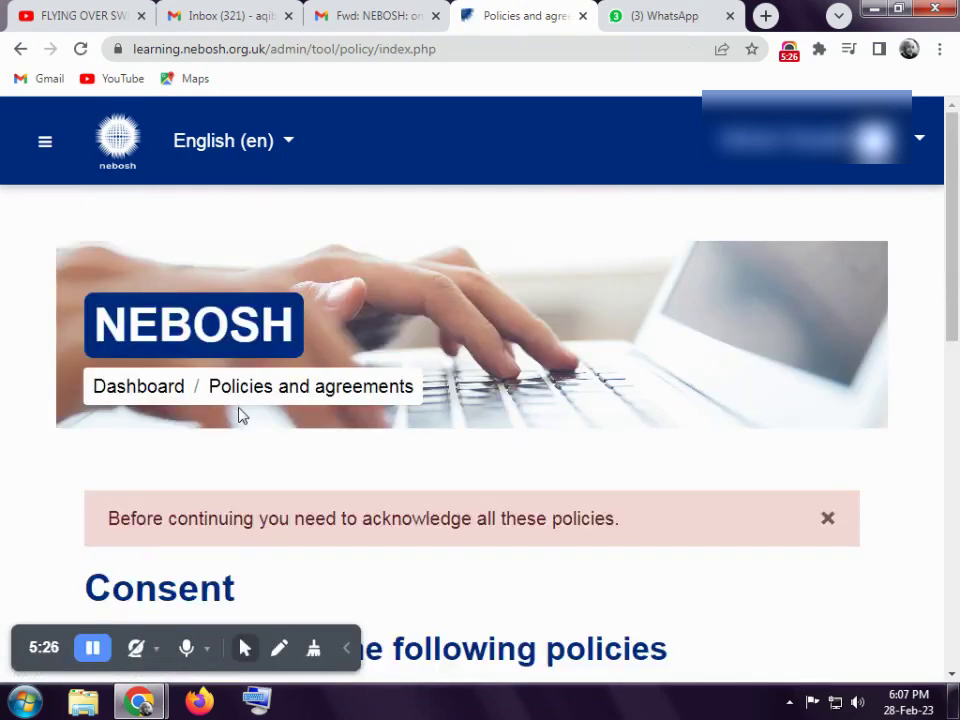
scroll(240, 416, down, 2)
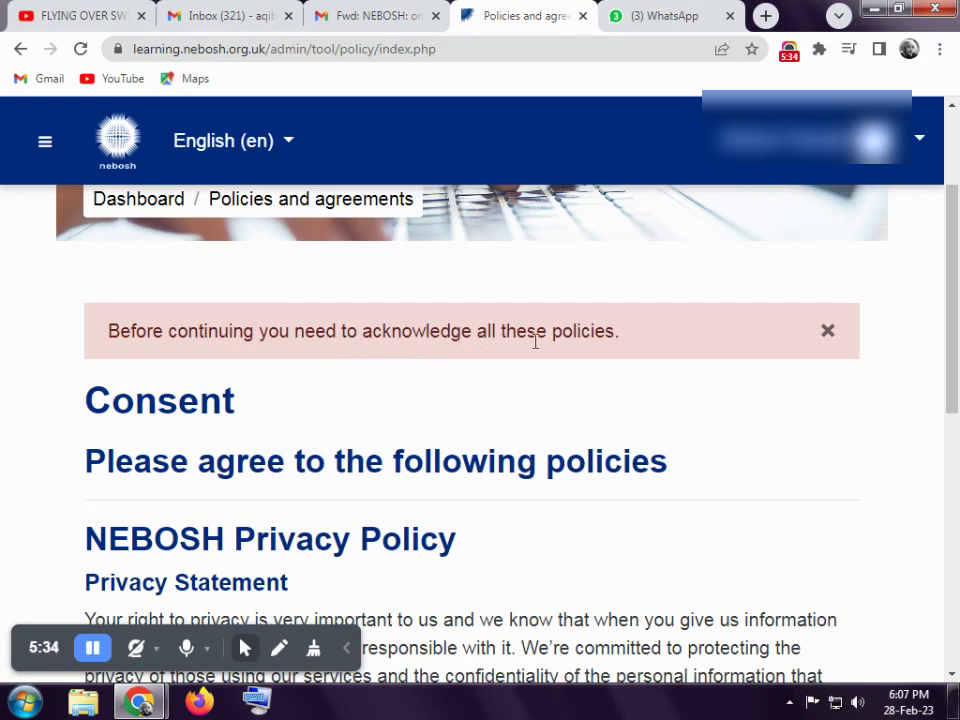
scroll(520, 345, down, 5)
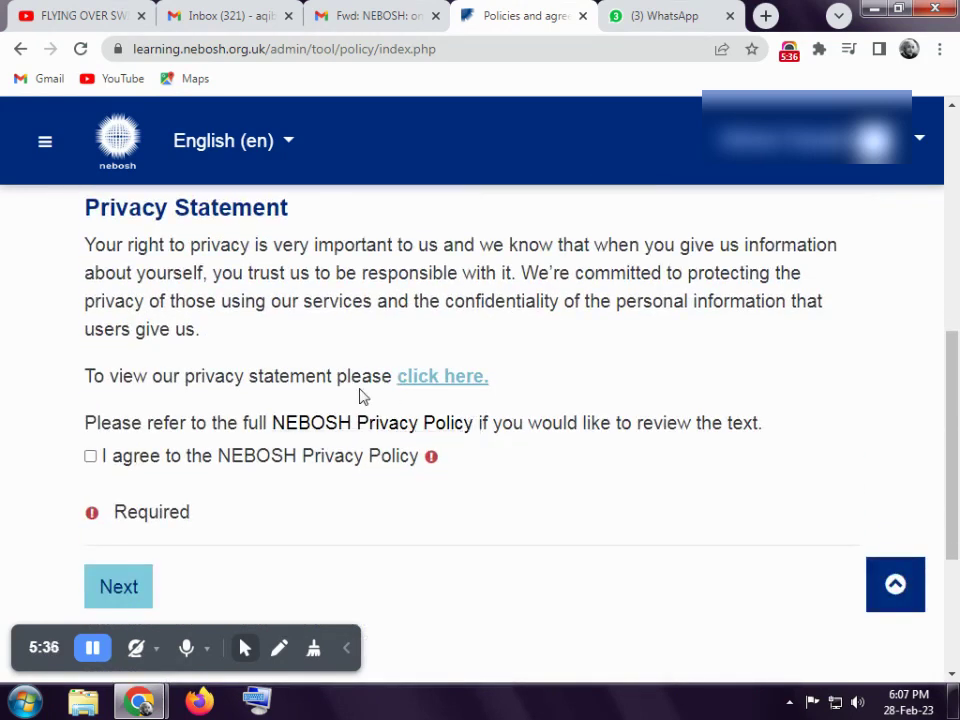
click(91, 457)
scroll(276, 476, down, 2)
scroll(276, 476, up, 1)
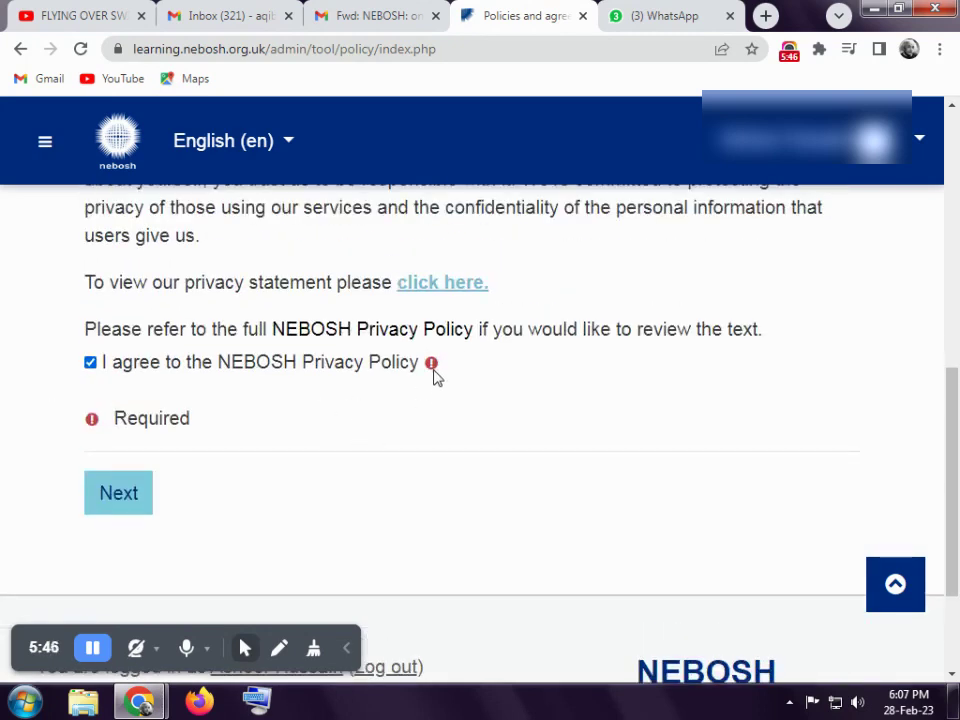
click(132, 491)
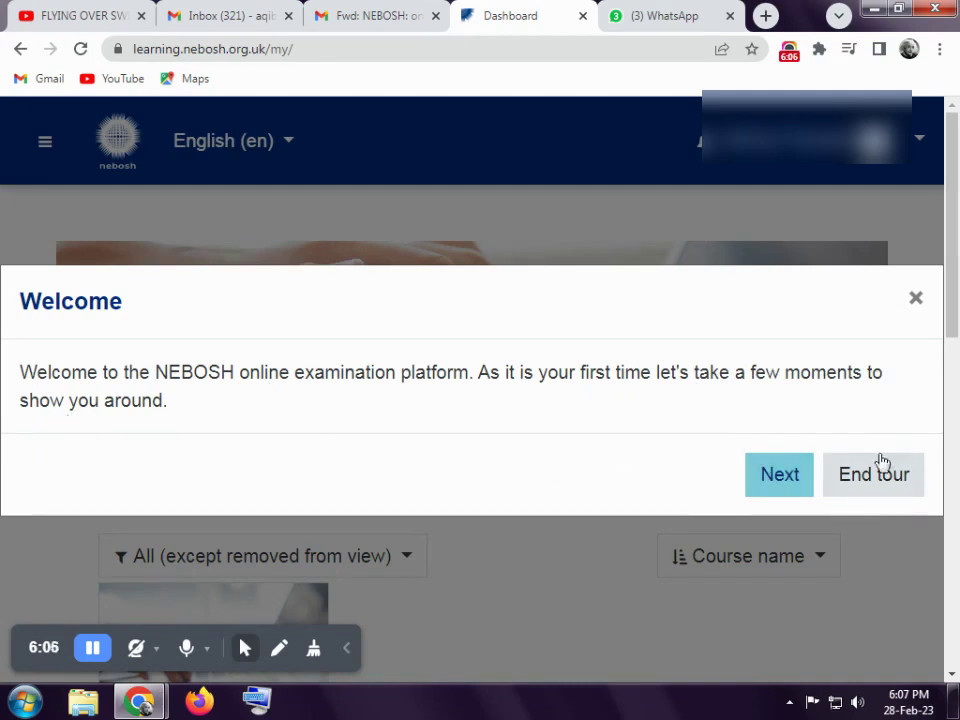
- Advance the Dashboard tour through Welcome, Examinations, Accessibility and Logging Out, then end it at Reset
click(778, 477)
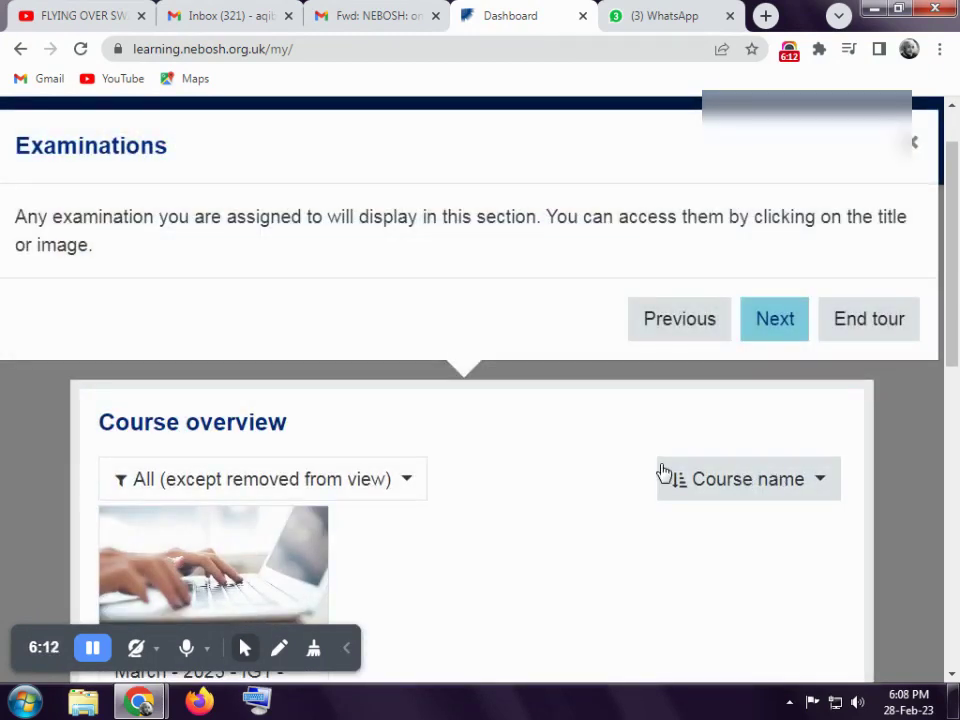
key(Return)
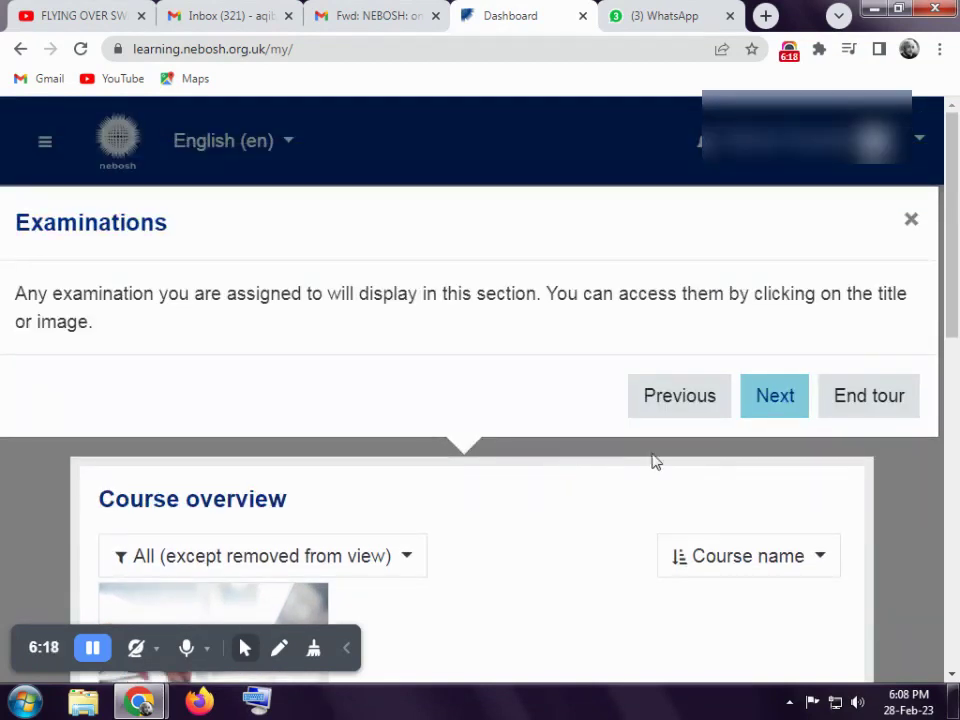
click(773, 405)
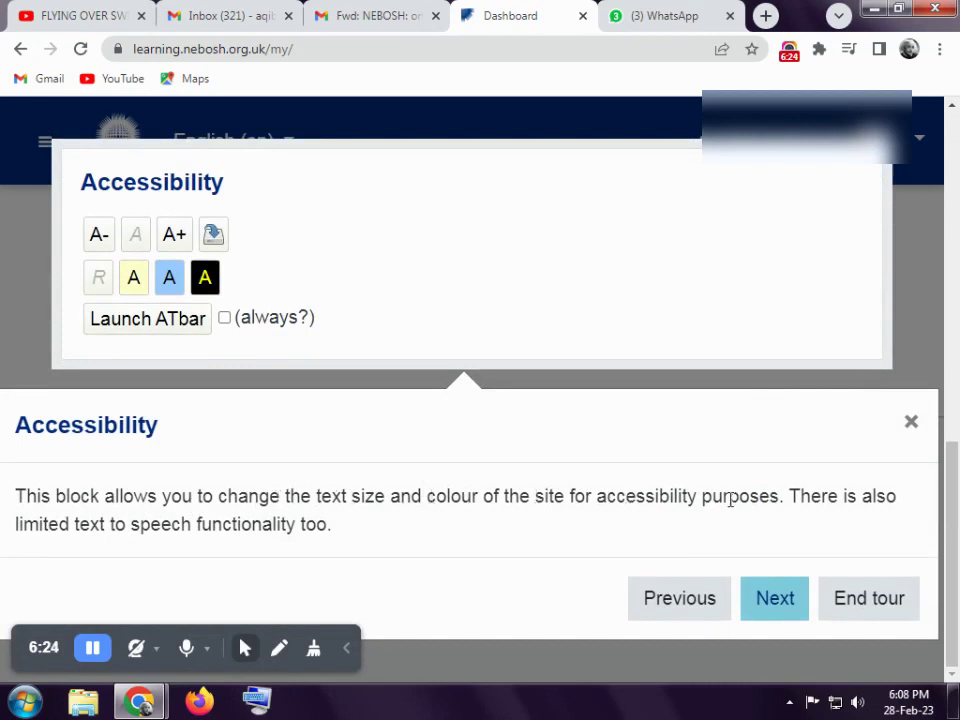
click(786, 607)
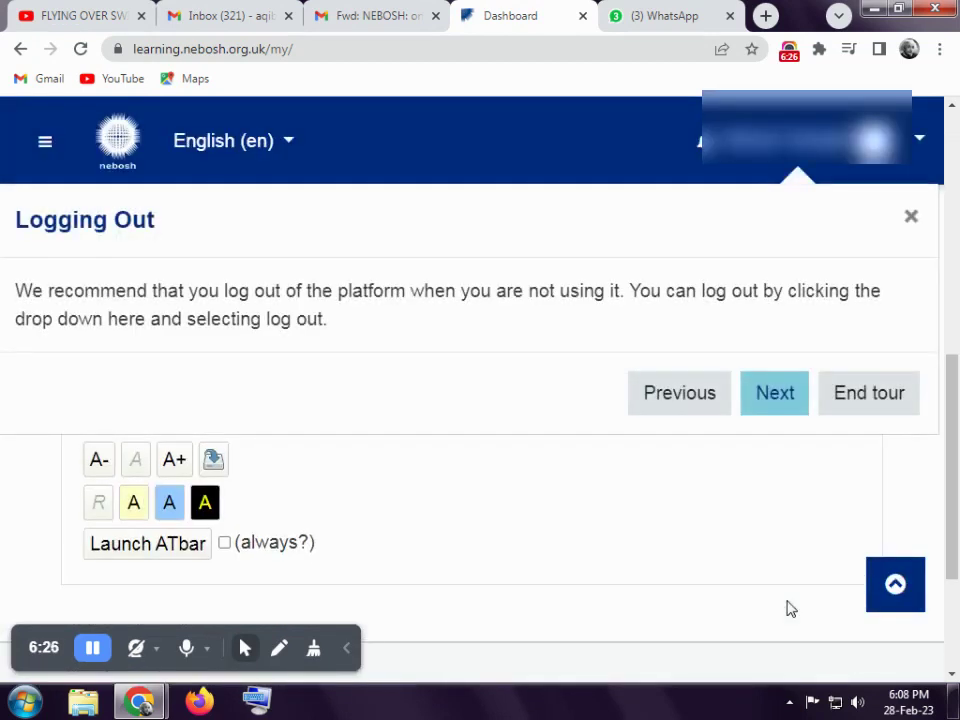
click(771, 400)
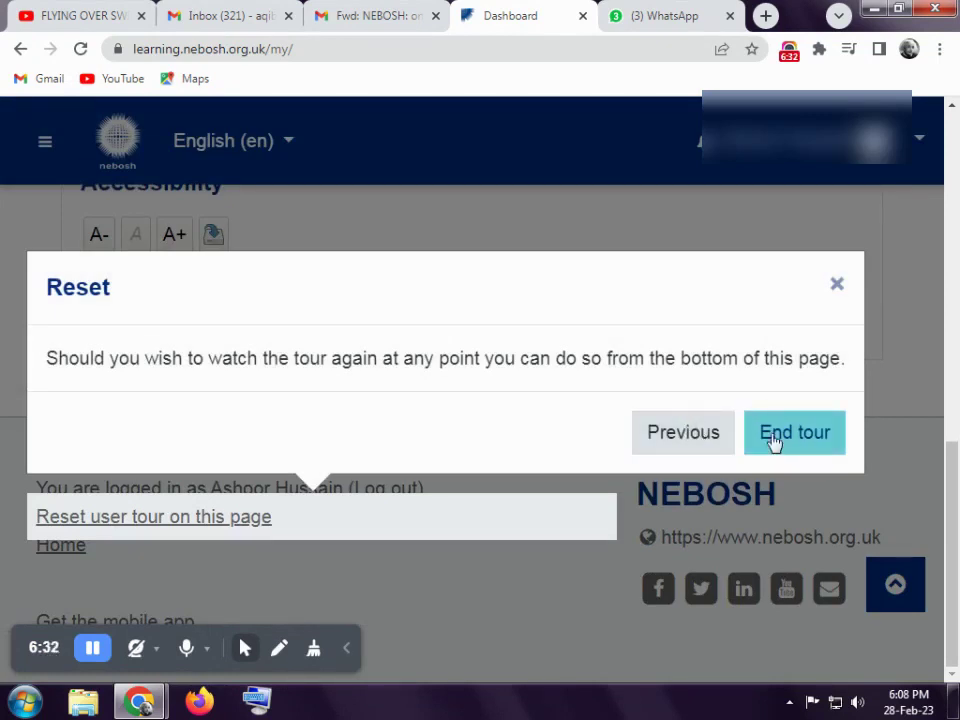
click(773, 442)
- Find the 'March - 2023 - IG1' card in Course overview and open its course page
scroll(345, 418, up, 2)
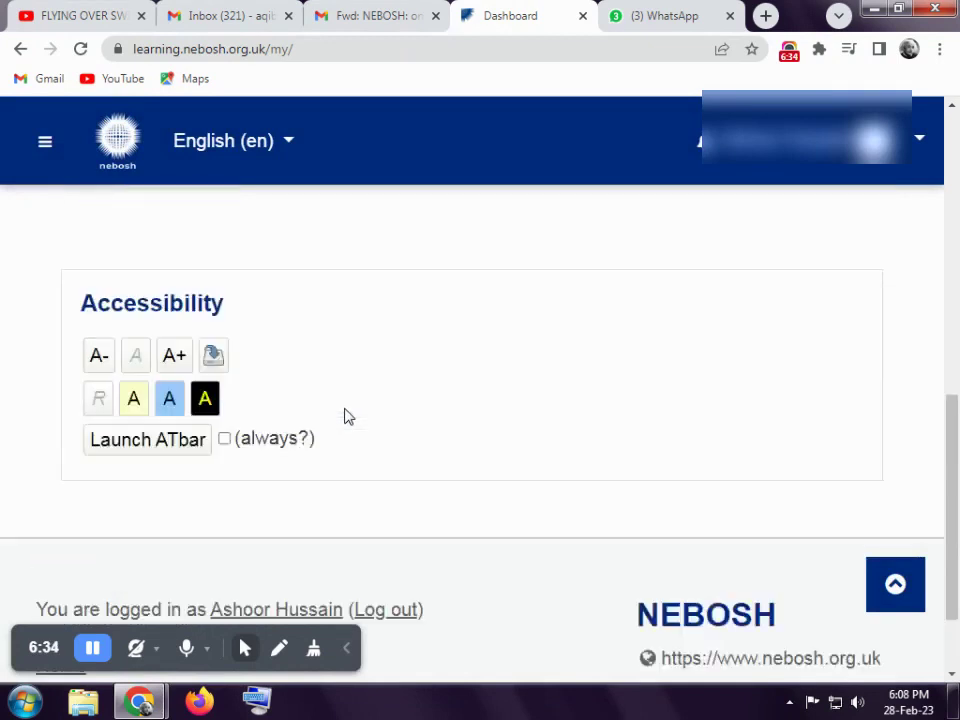
scroll(345, 418, up, 5)
scroll(343, 414, down, 1)
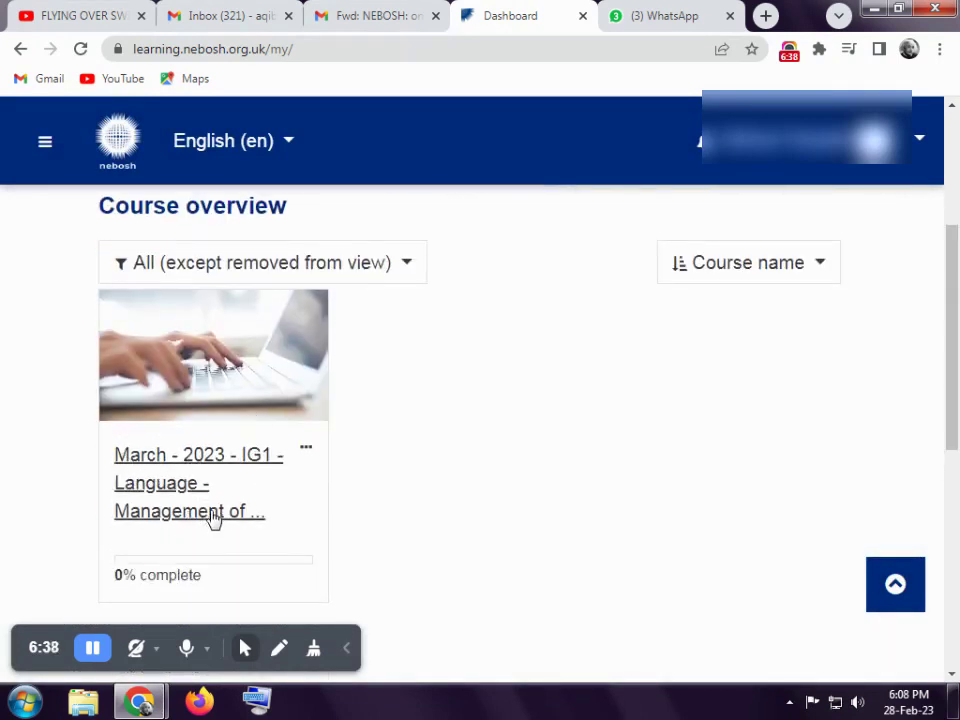
scroll(214, 478, down, 1)
scroll(214, 476, up, 1)
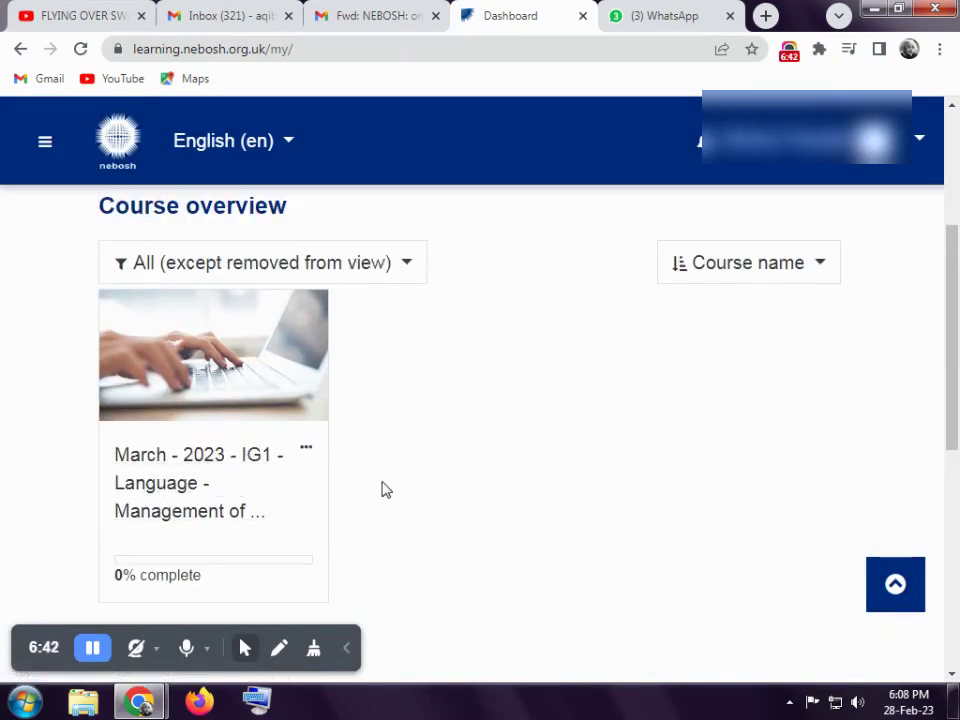
scroll(281, 489, down, 1)
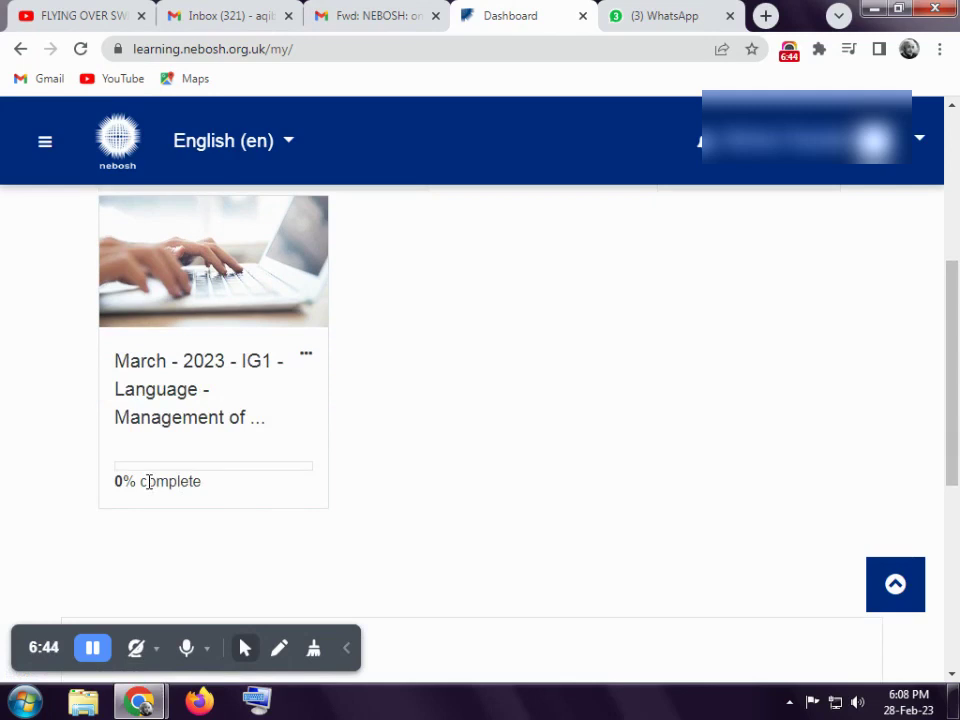
scroll(246, 516, up, 2)
scroll(240, 505, down, 1)
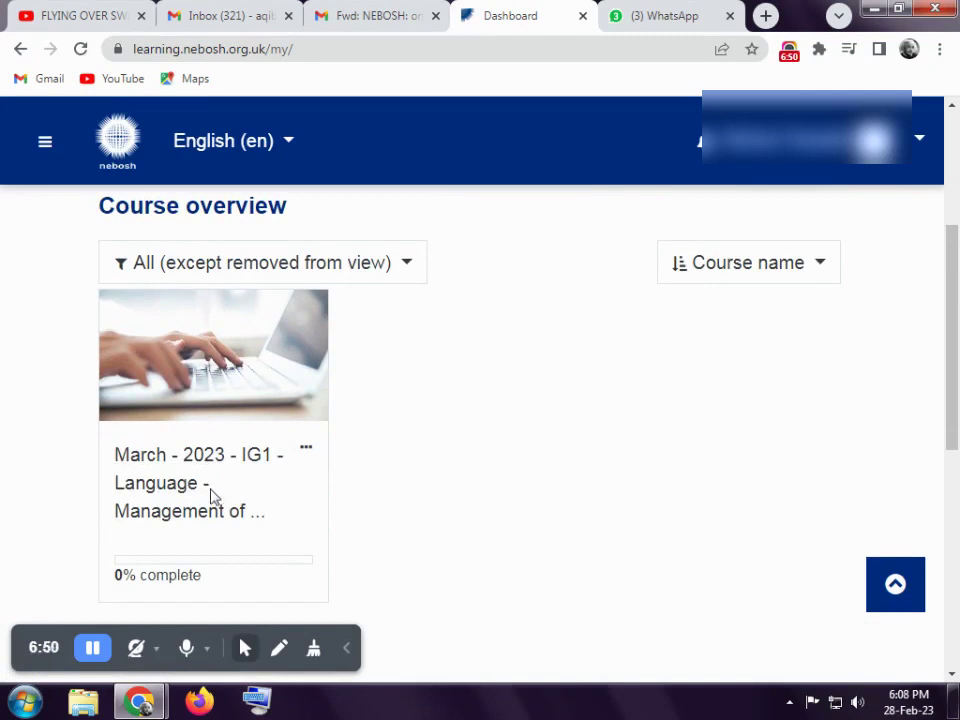
click(190, 465)
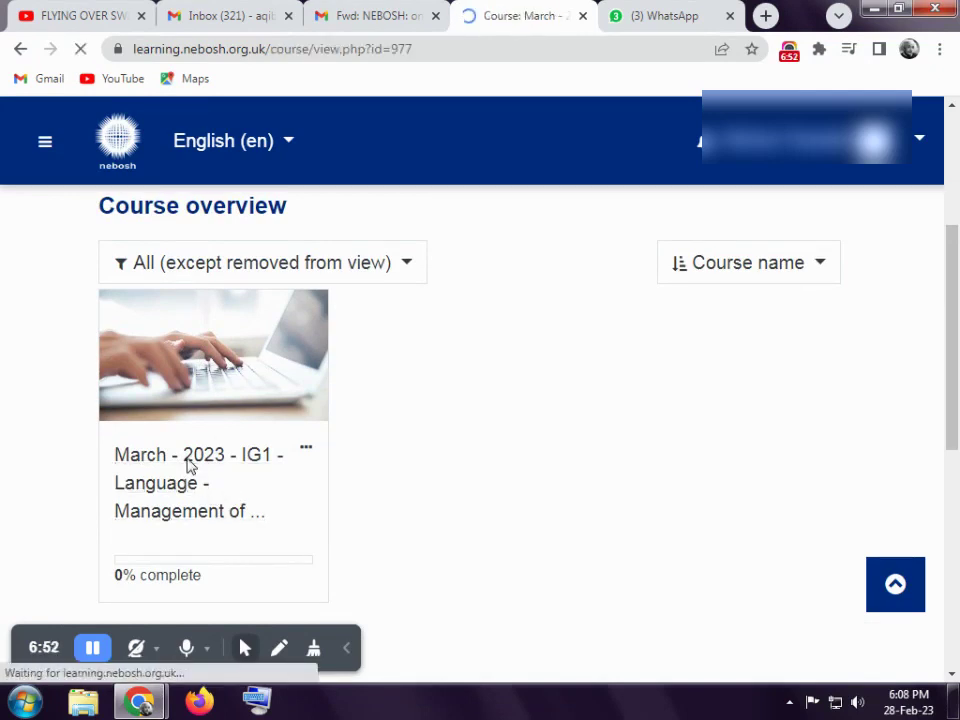
- Dismiss the IG1 course page tour and jump to the Examination section
scroll(288, 412, down, 2)
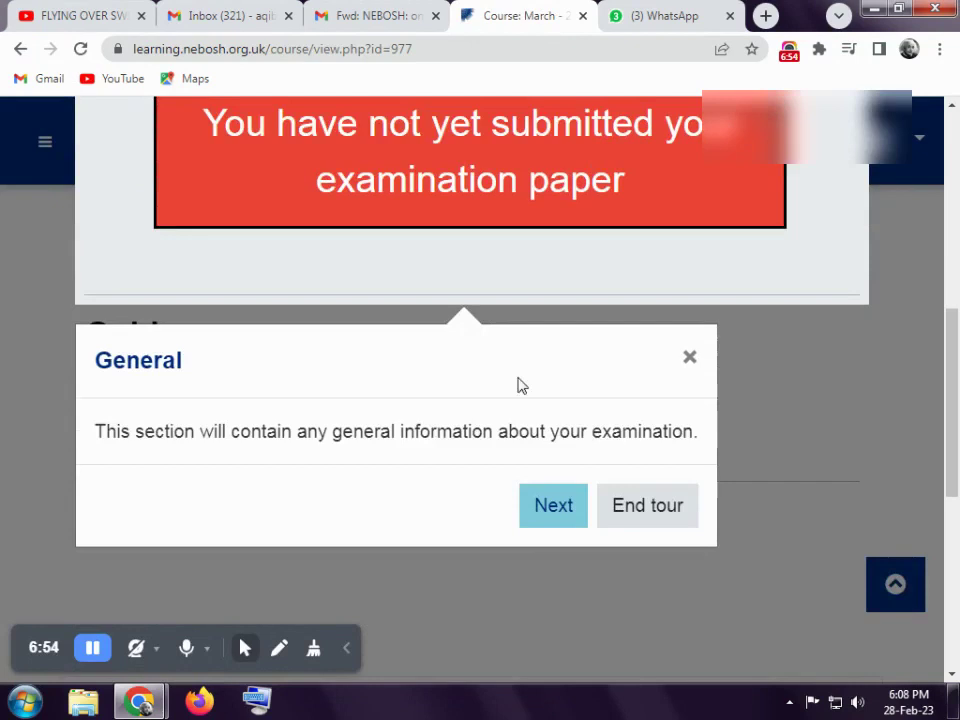
click(658, 506)
scroll(610, 470, down, 3)
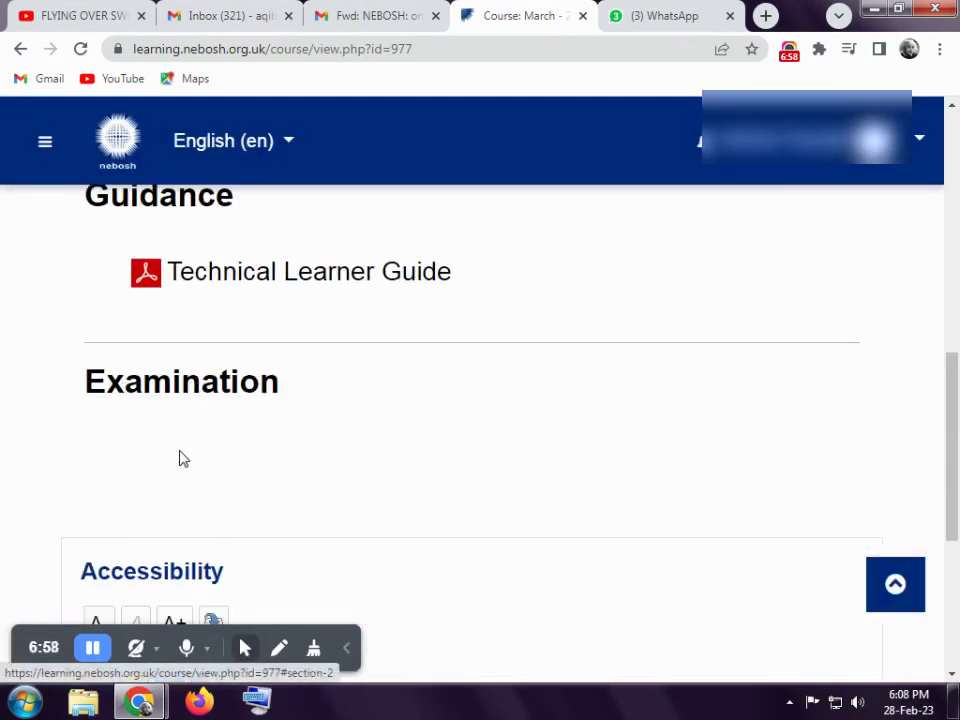
click(168, 393)
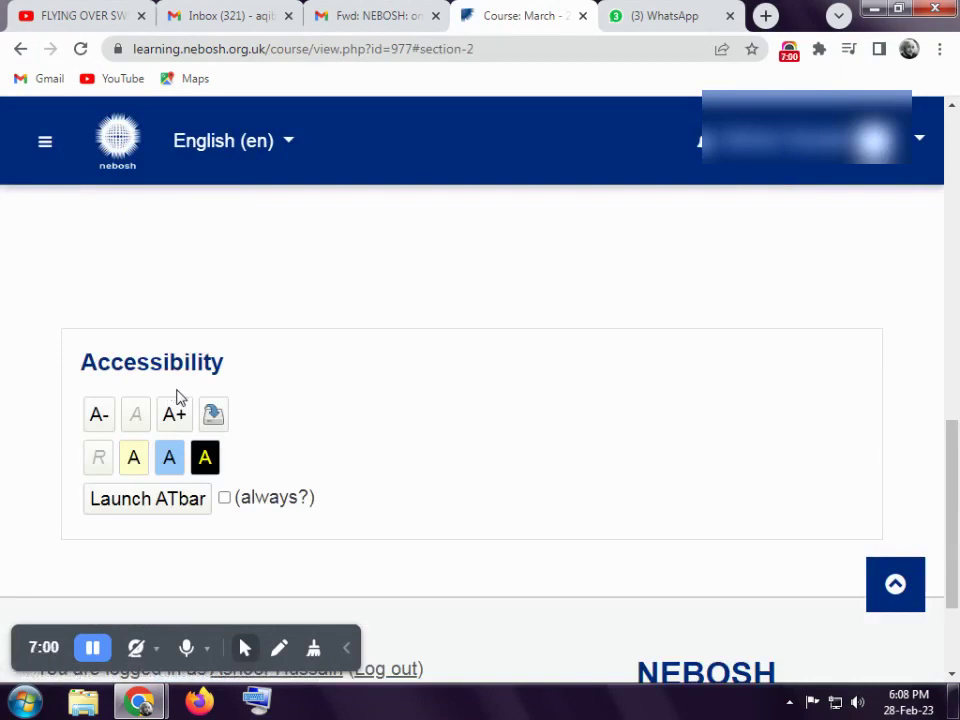
- Scroll through the course page to review Guidance, Examination and the not-yet-submitted exam notice
scroll(180, 396, down, 1)
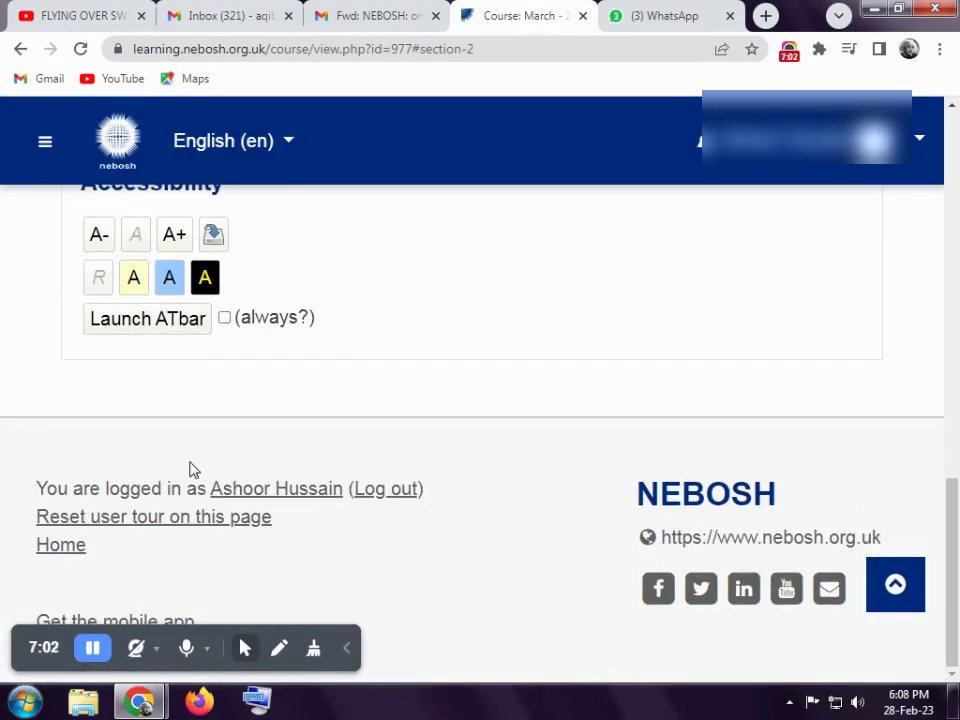
scroll(191, 467, up, 5)
scroll(193, 470, down, 3)
scroll(193, 471, up, 2)
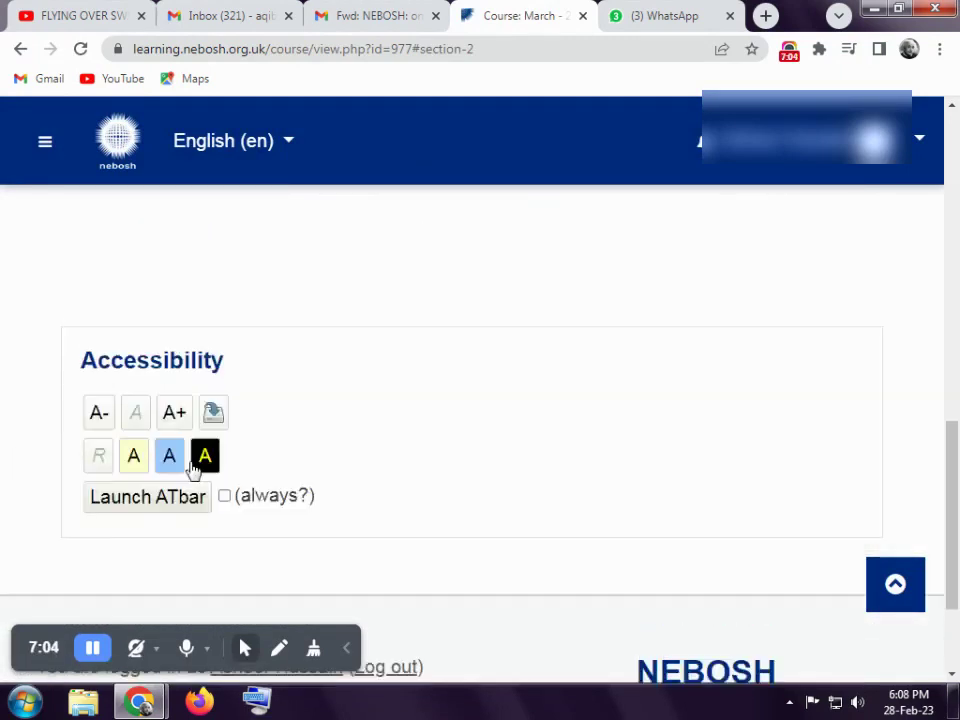
scroll(208, 372, down, 3)
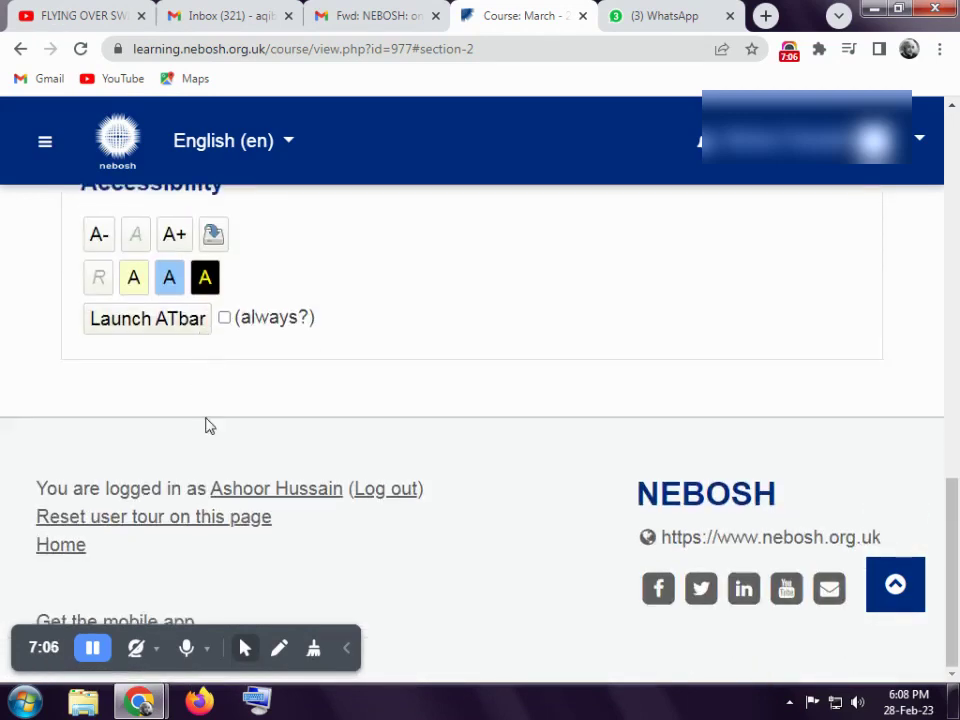
scroll(208, 424, up, 3)
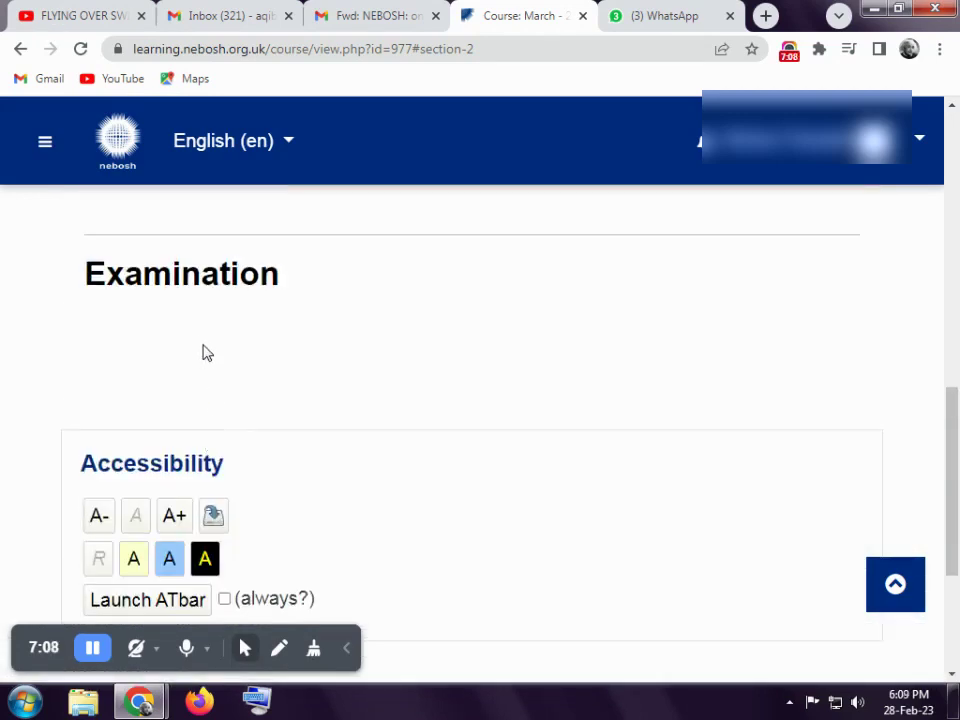
scroll(180, 335, down, 1)
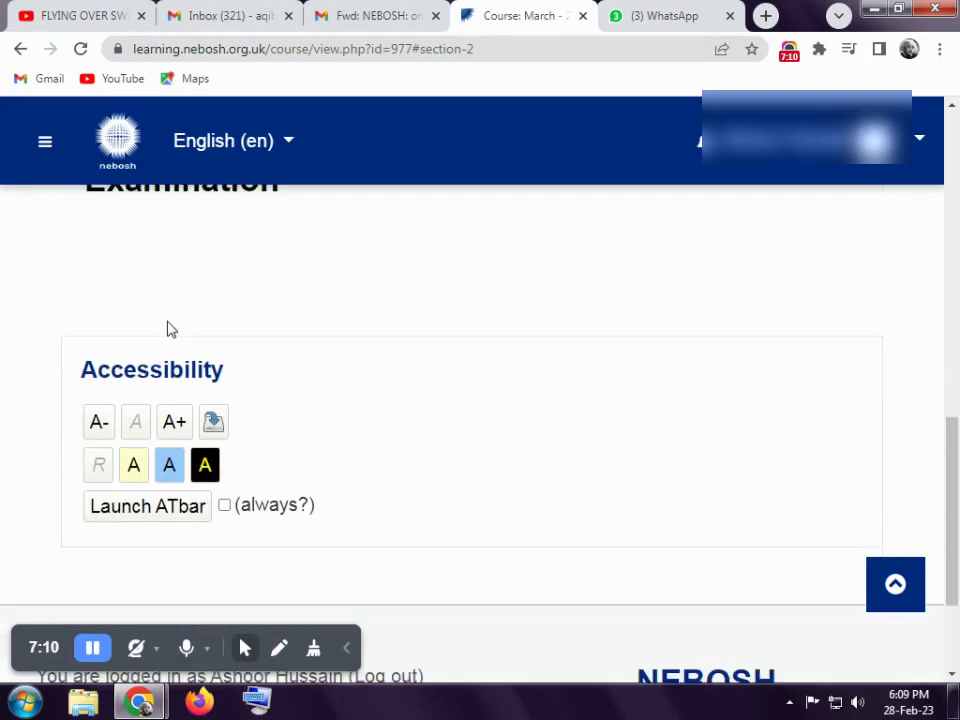
scroll(178, 375, up, 1)
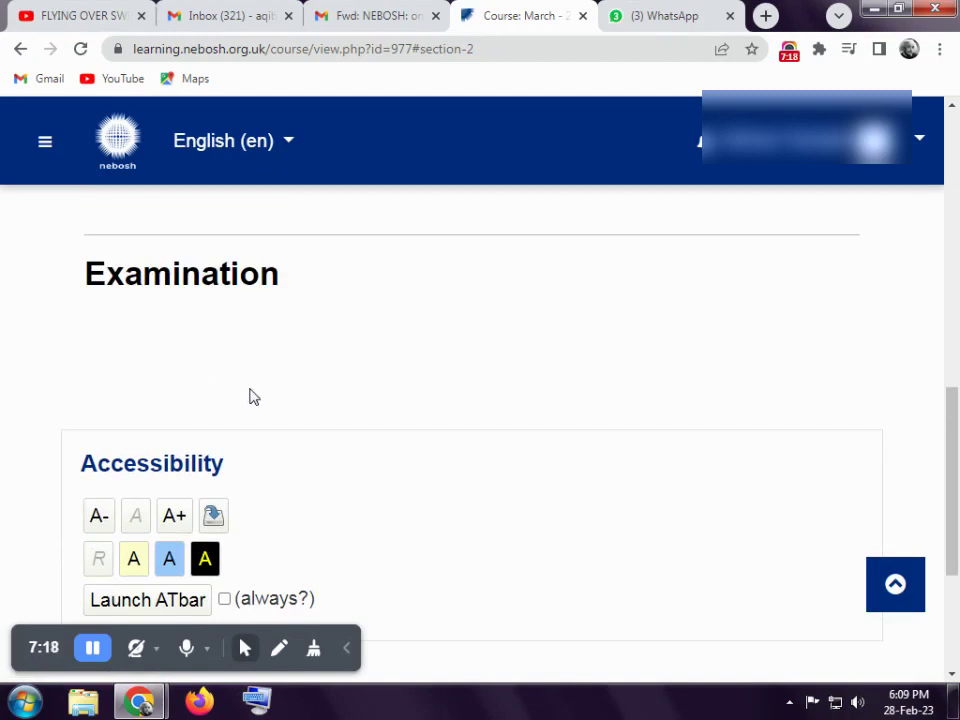
scroll(253, 398, down, 3)
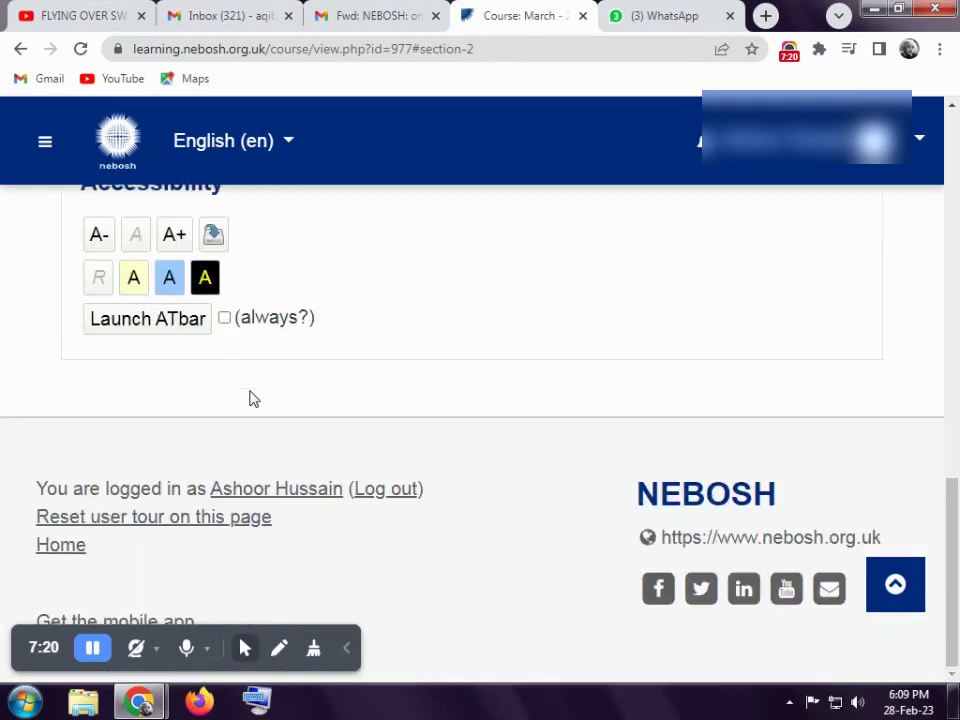
scroll(253, 398, up, 4)
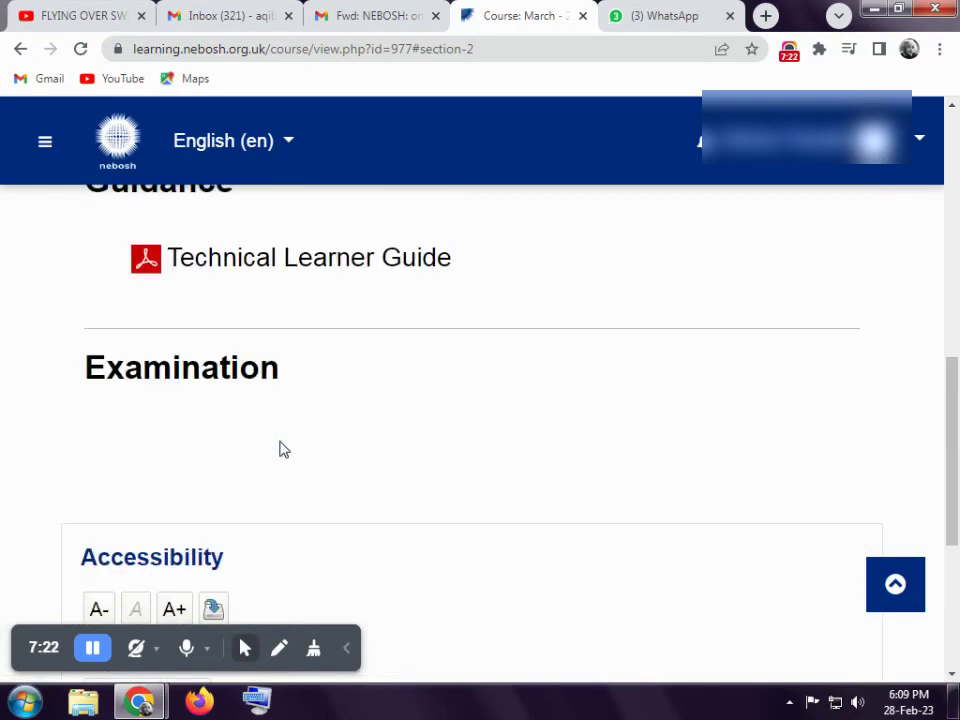
scroll(283, 450, up, 2)
scroll(283, 450, down, 1)
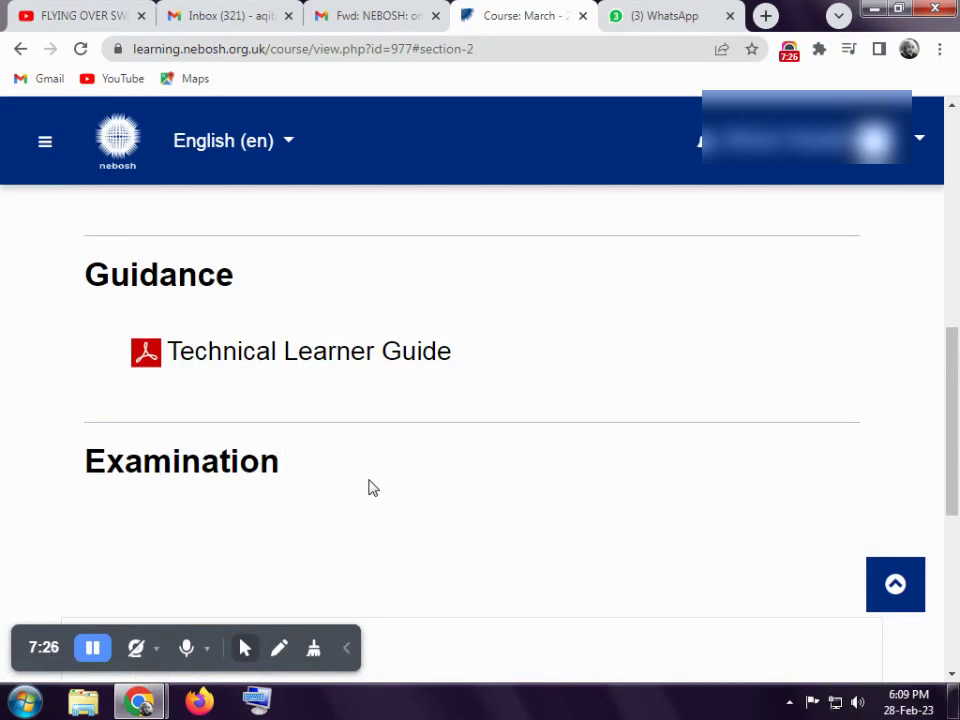
scroll(367, 487, up, 2)
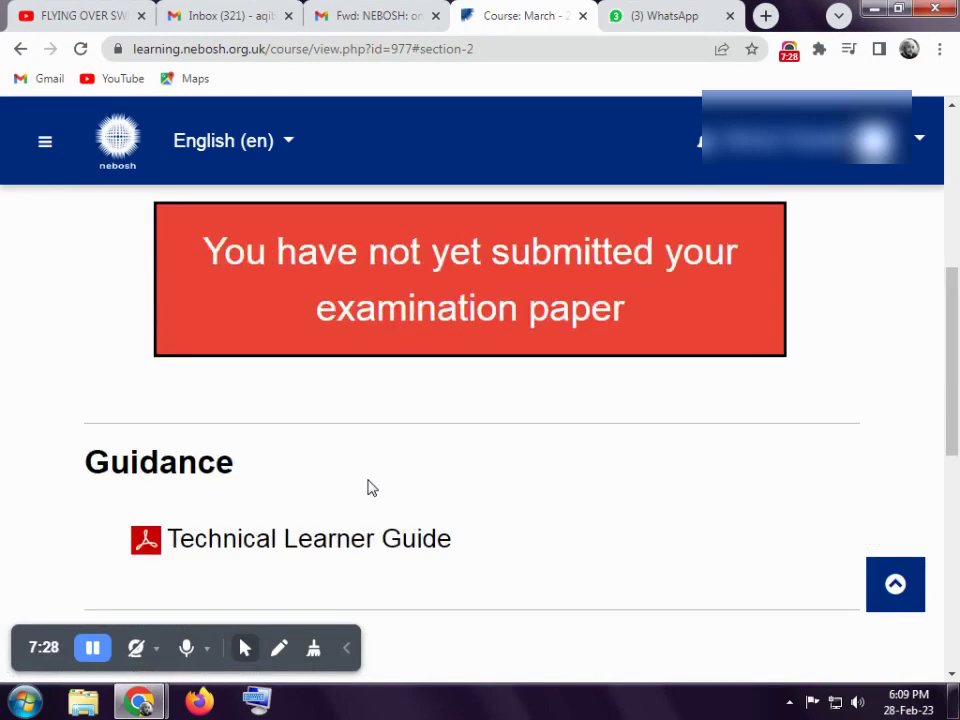
scroll(367, 487, down, 3)
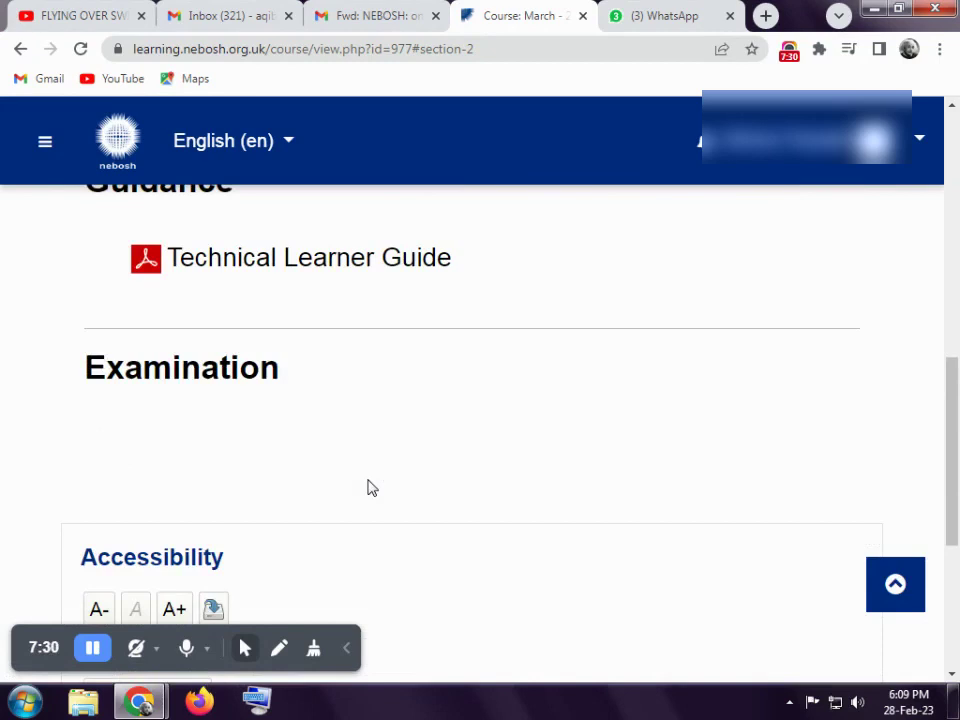